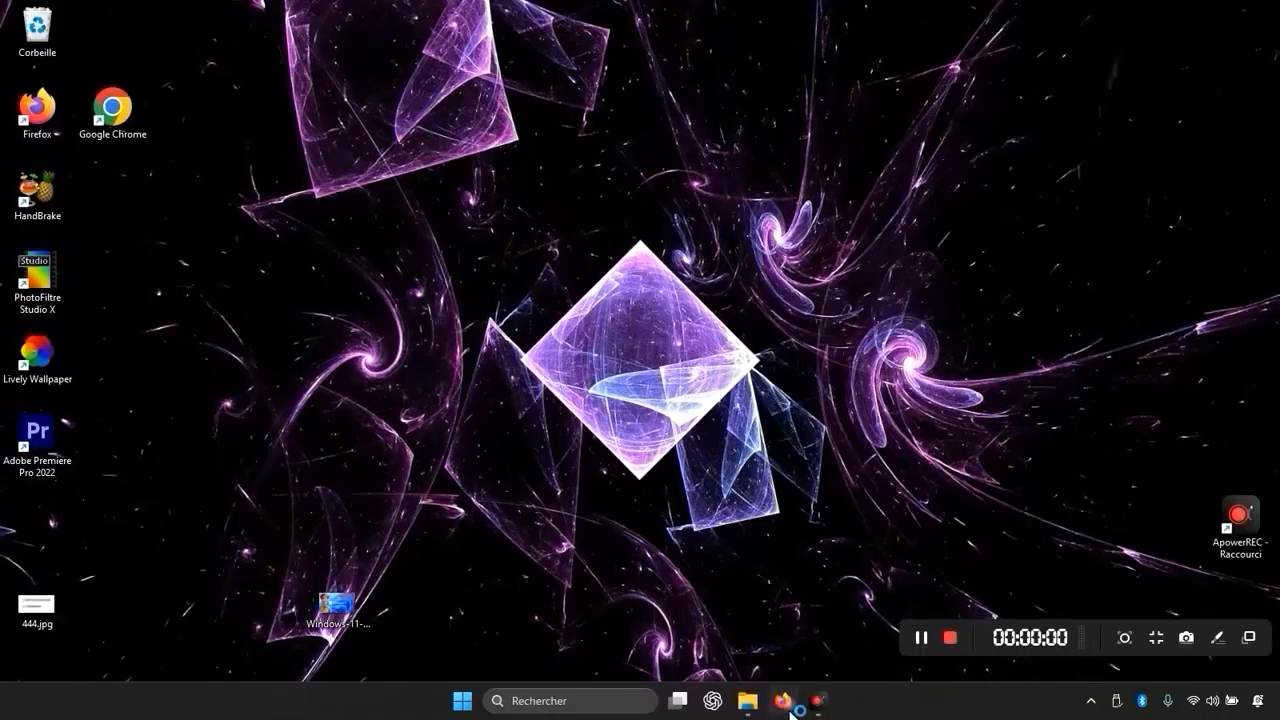
In Firefox, search for "telecharger windows 11" and open Microsoft's Windows 11 download page.
{"action": "left_click", "coordinate": [785, 703]}
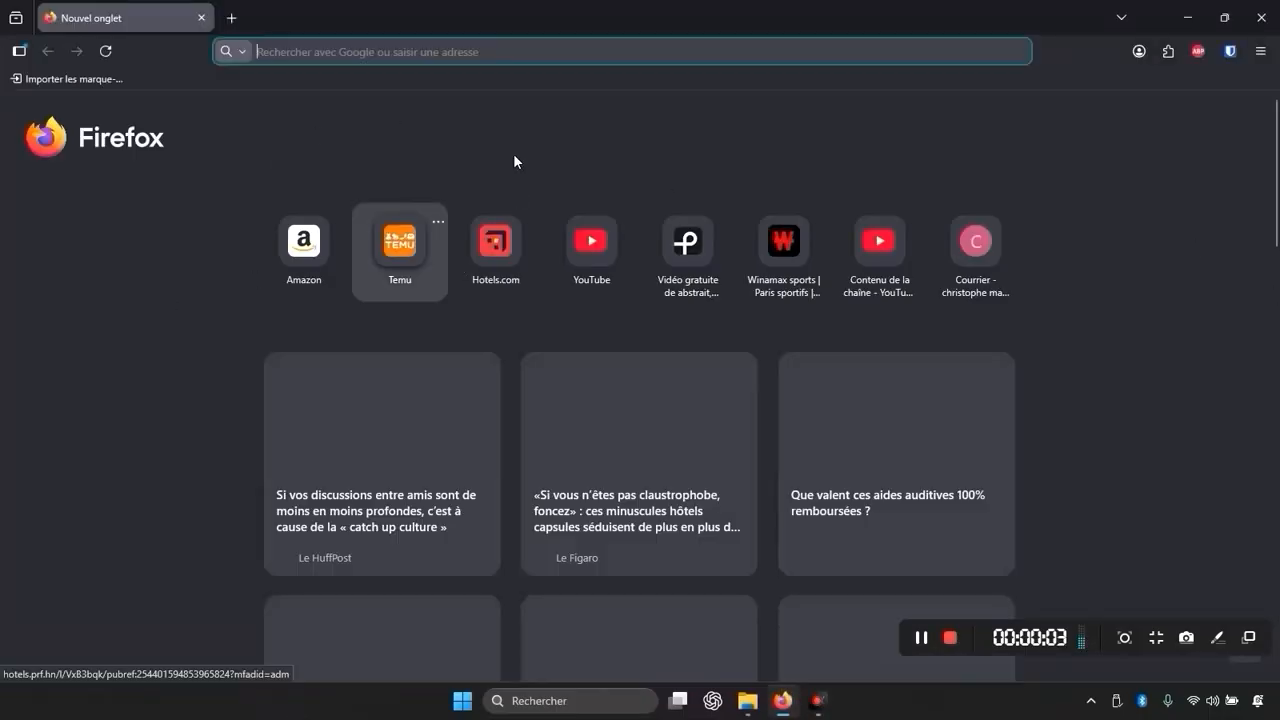
{"action": "left_click", "coordinate": [449, 160]}
{"action": "type", "text": "te"}
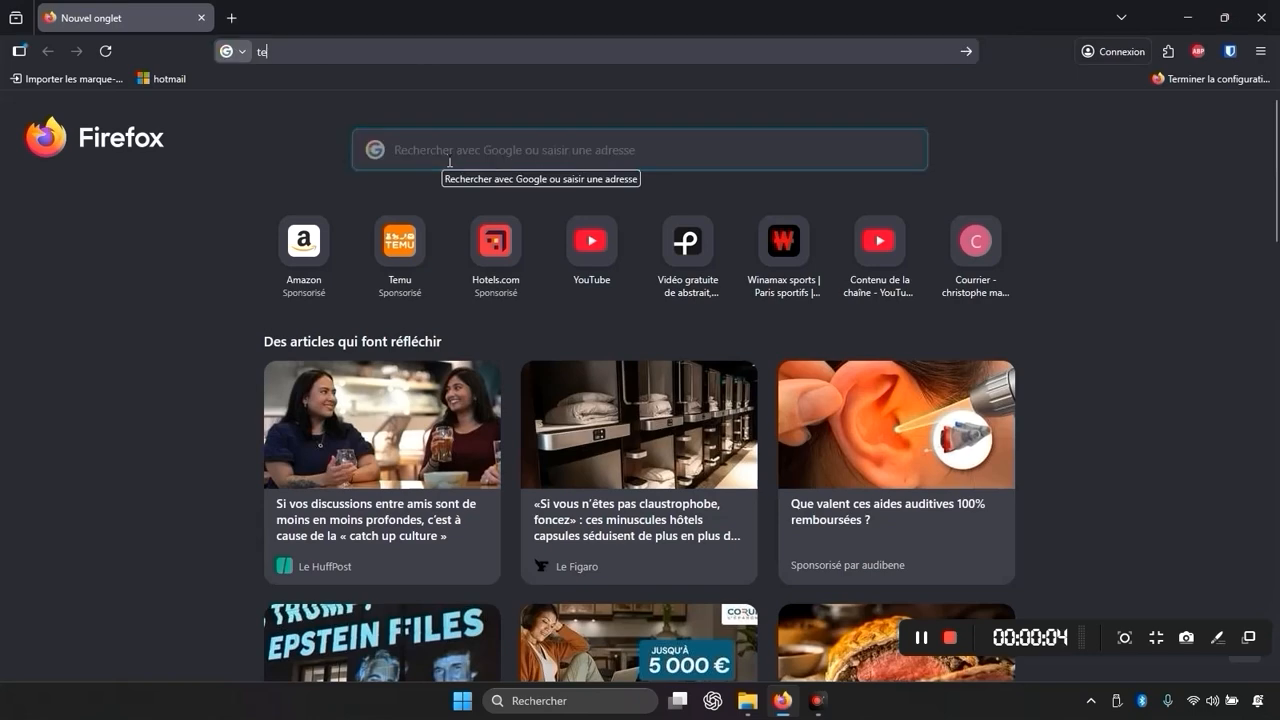
{"action": "type", "text": "lecharger wi"}
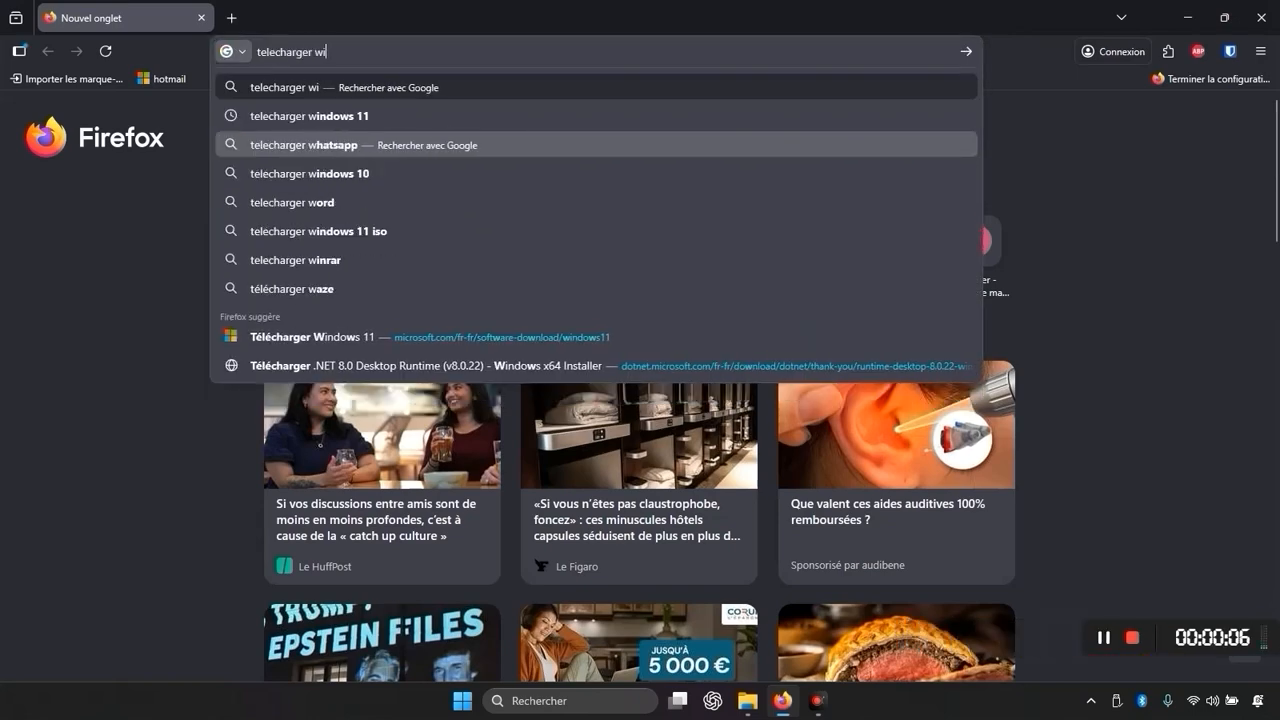
{"action": "type", "text": "ndows 11"}
{"action": "key", "text": "Return"}
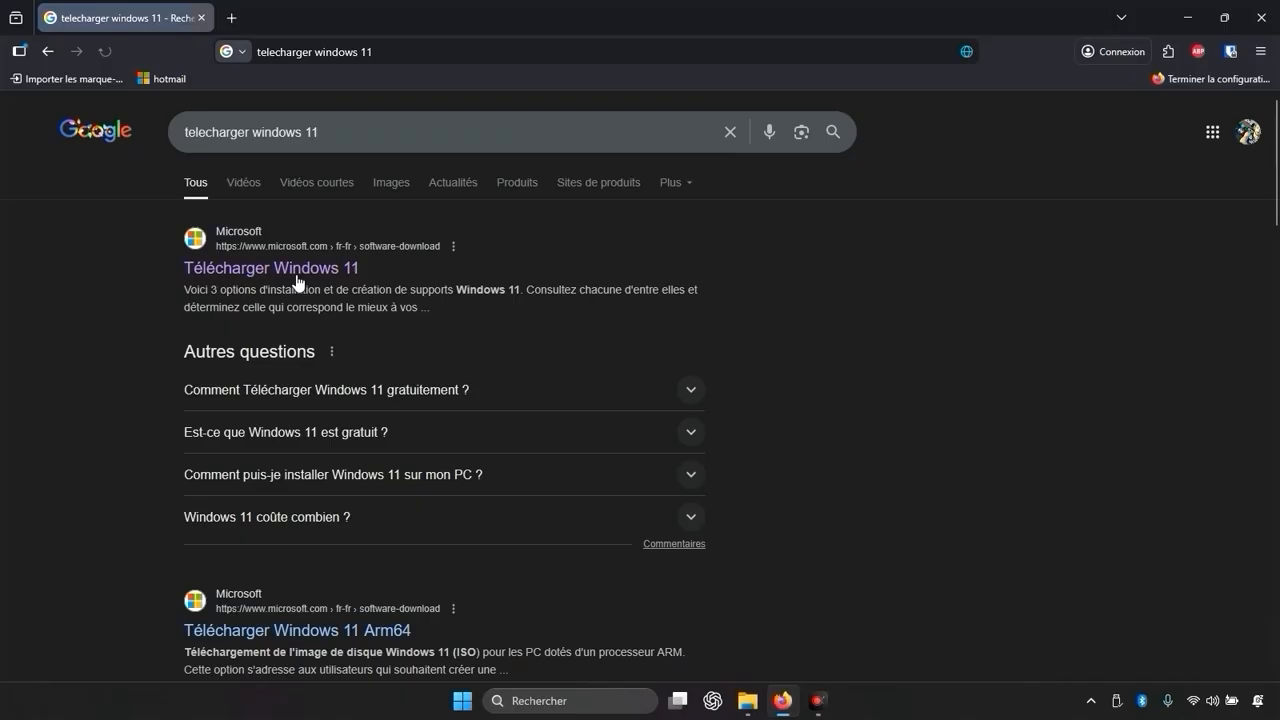
{"action": "left_click", "coordinate": [297, 278]}
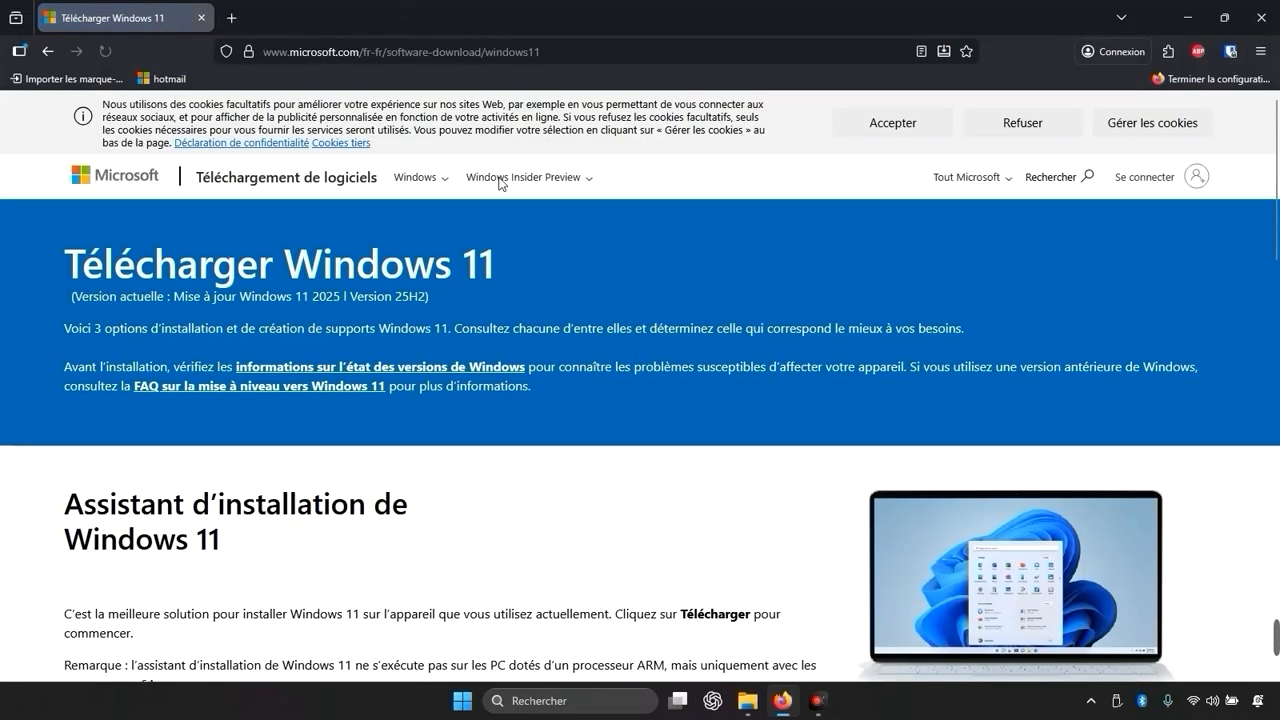
Request the download of the "Windows 11 (ISO édition multiple pour les appareils x64)" disk image.
{"action": "scroll", "coordinate": [571, 292], "scroll_direction": "down", "scroll_amount": 8}
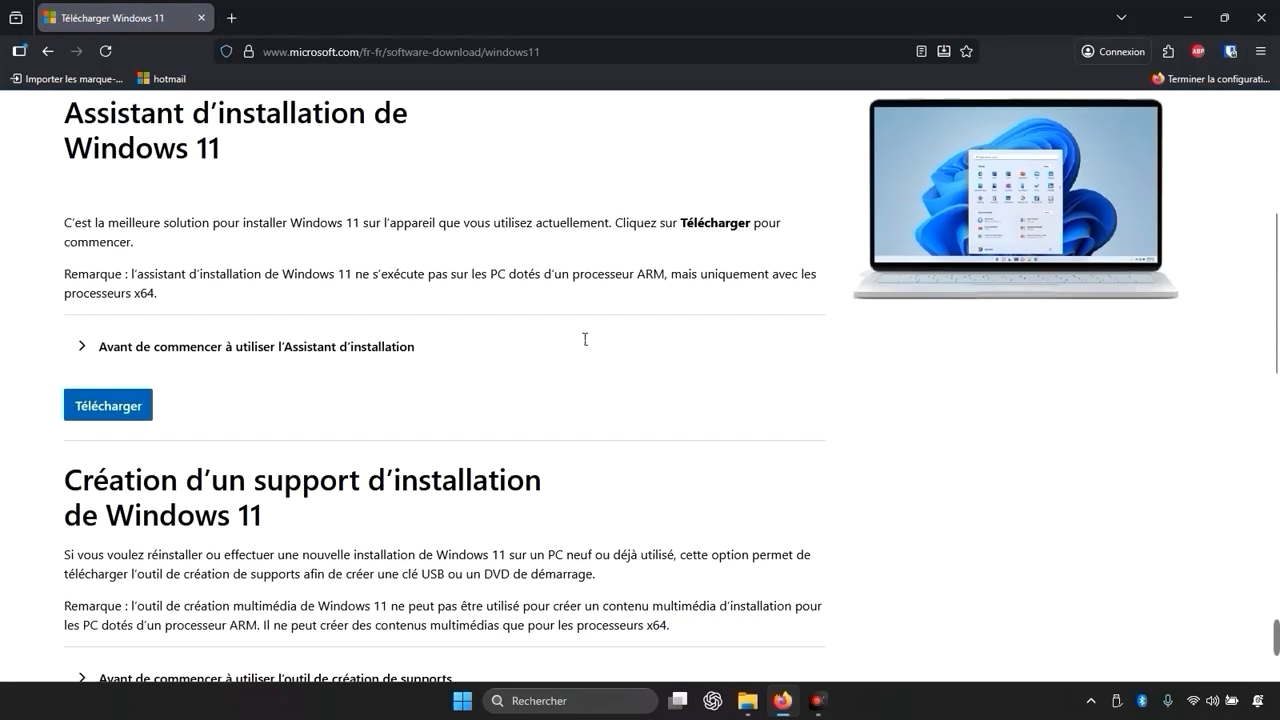
{"action": "scroll", "coordinate": [572, 342], "scroll_direction": "down", "scroll_amount": 3}
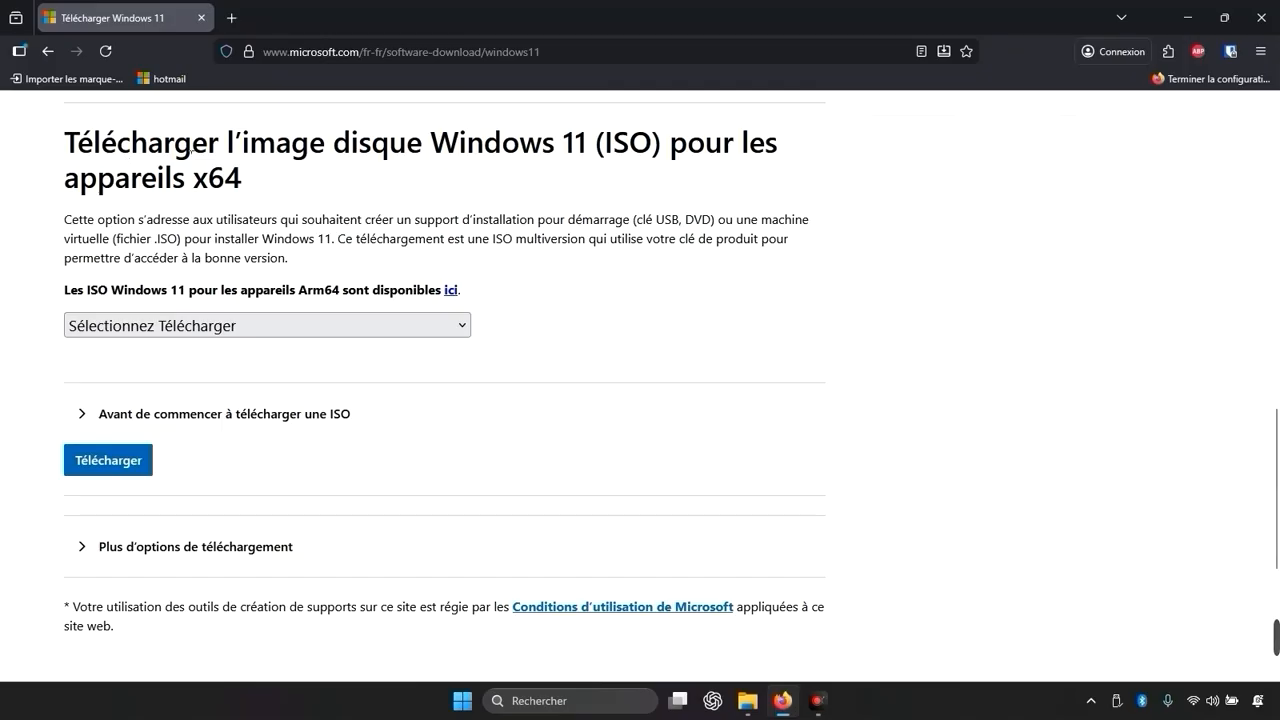
{"action": "left_click", "coordinate": [278, 326]}
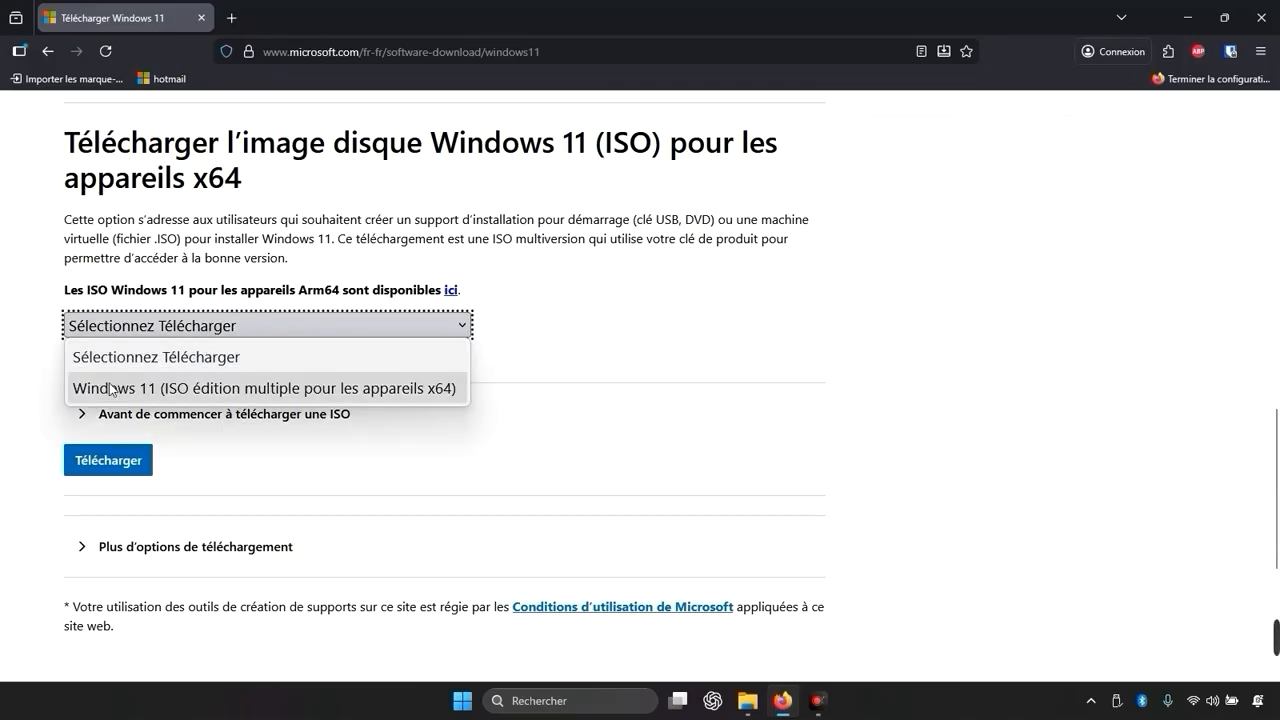
{"action": "left_click", "coordinate": [270, 390]}
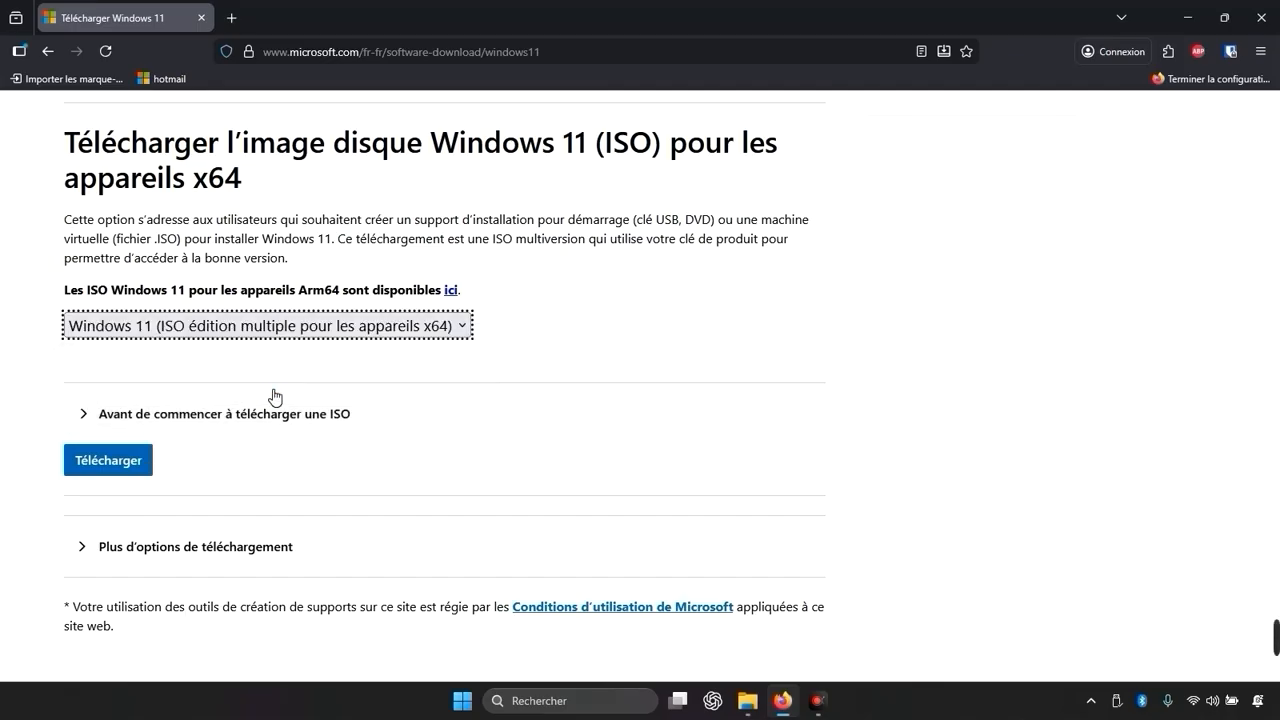
{"action": "left_click", "coordinate": [143, 460]}
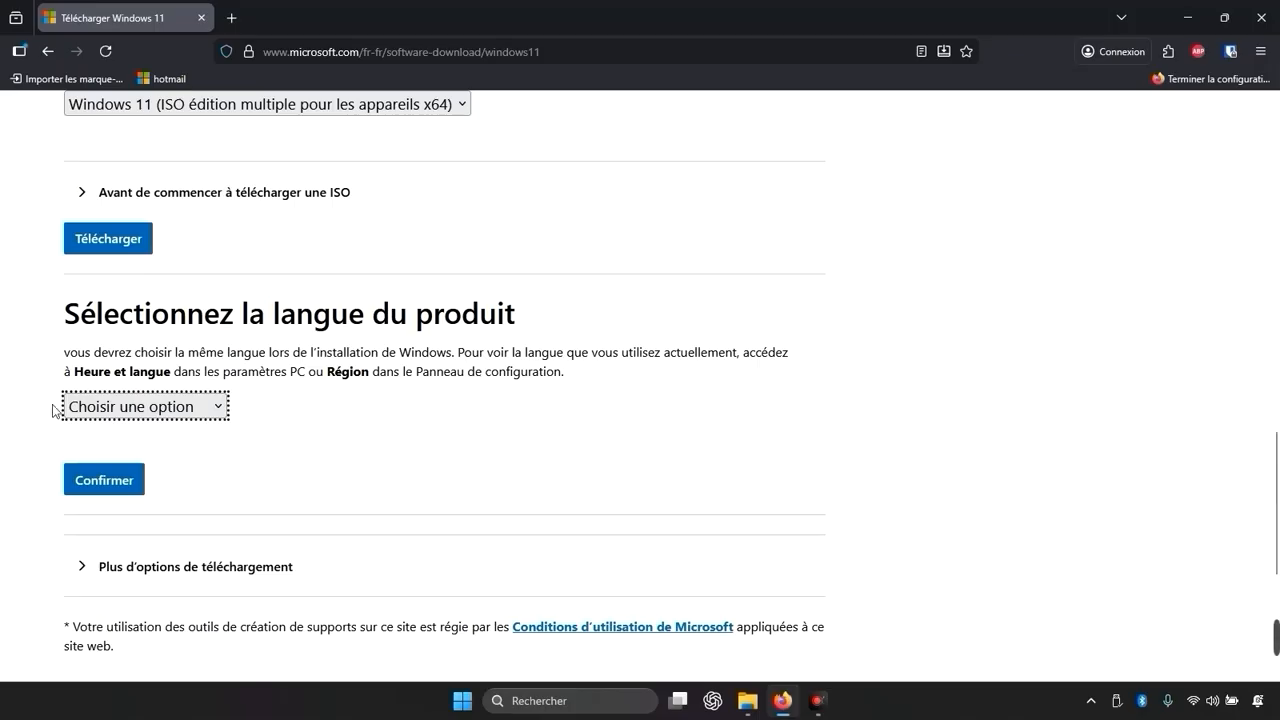
Confirm Français as the product language and start downloading the 64-bit Windows 11 ISO.
{"action": "left_click", "coordinate": [83, 406]}
{"action": "scroll", "coordinate": [134, 282], "scroll_direction": "down", "scroll_amount": 4}
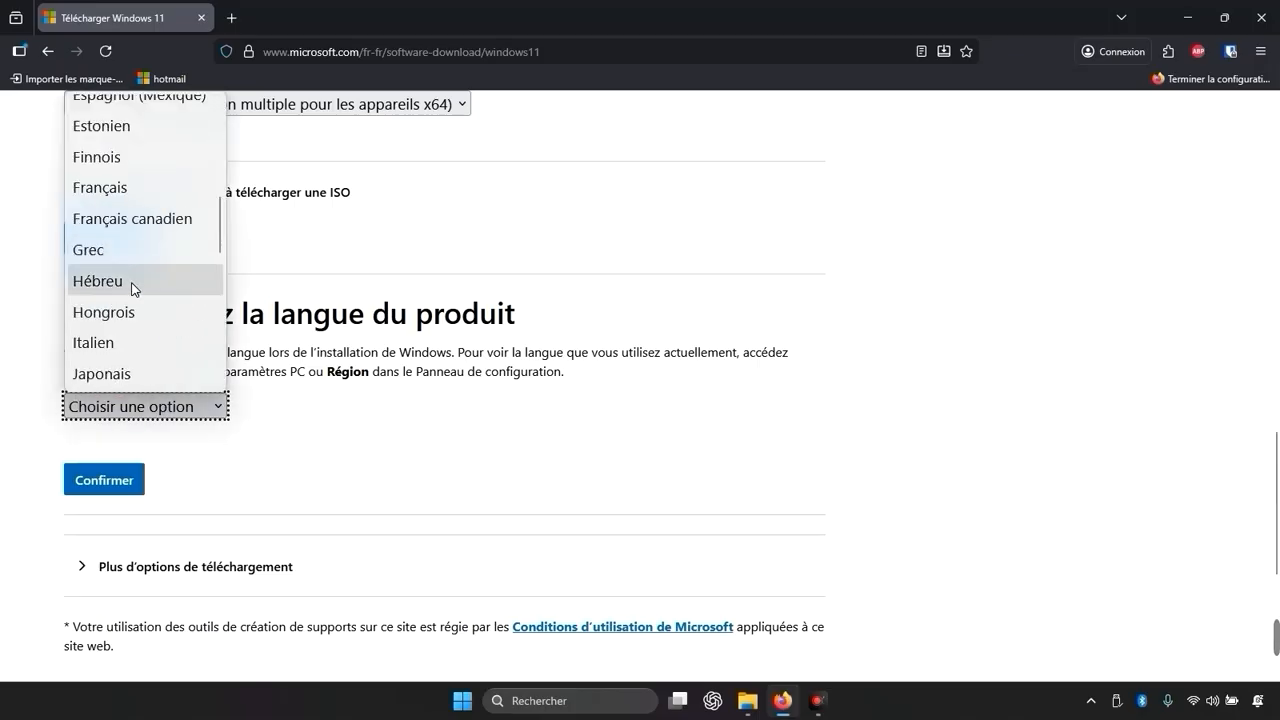
{"action": "left_click", "coordinate": [133, 190]}
{"action": "left_click", "coordinate": [126, 484]}
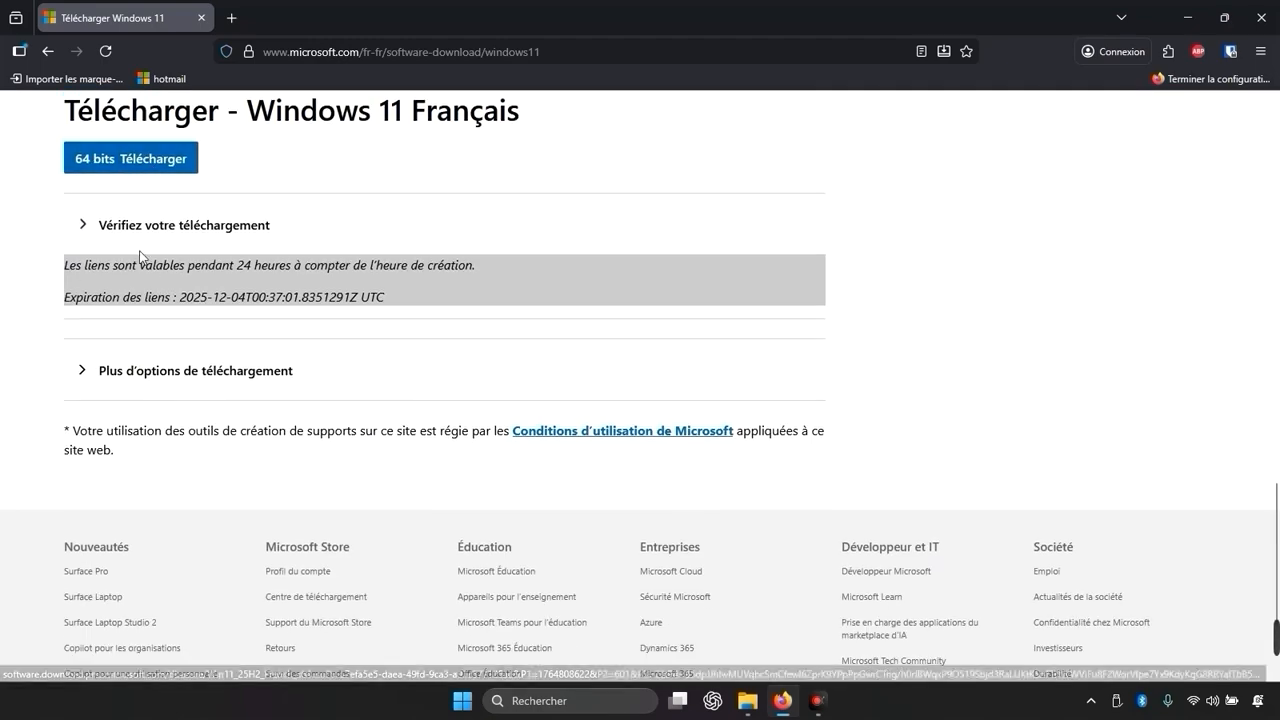
{"action": "left_click", "coordinate": [124, 168]}
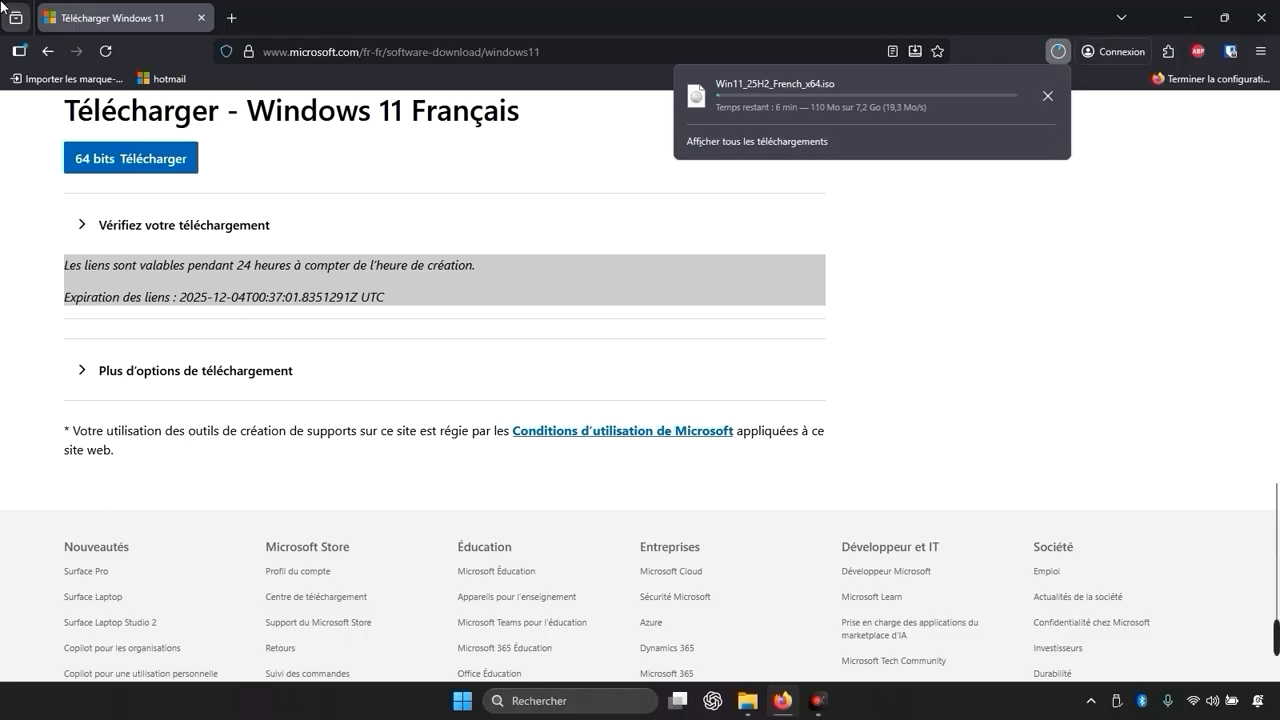
{"action": "left_click", "coordinate": [1173, 374]}
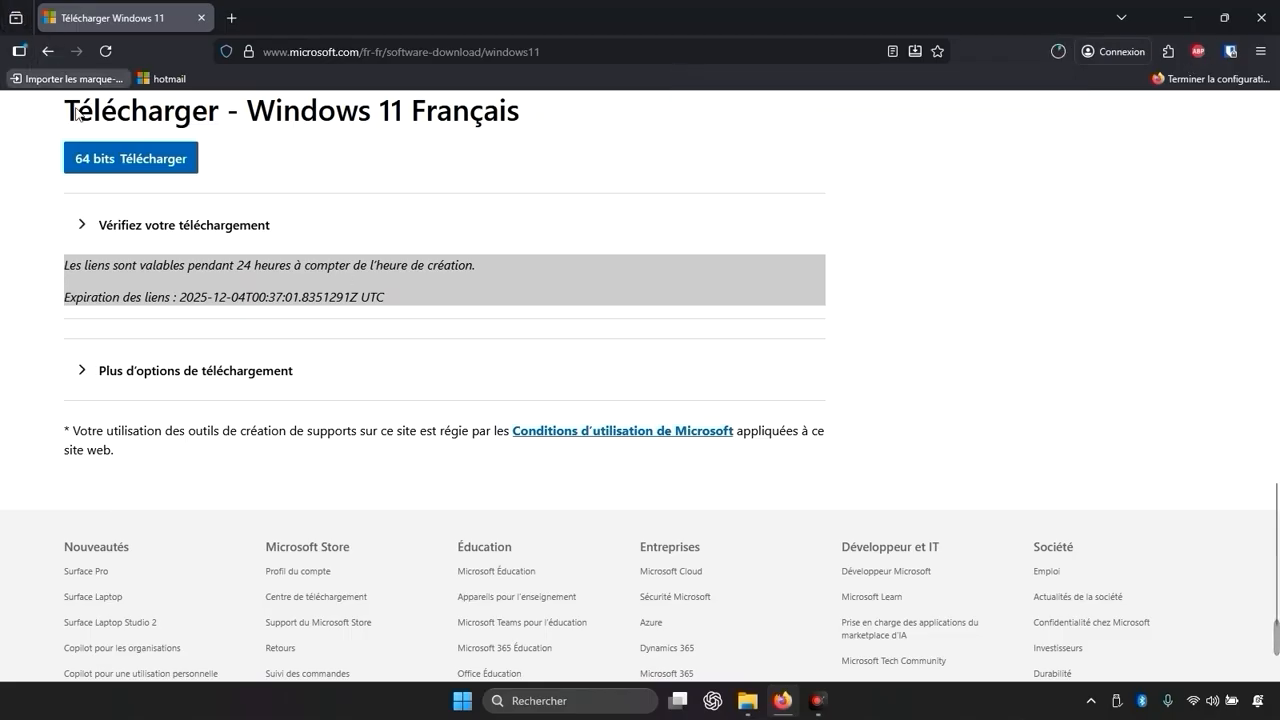
Search for "rufus" in a new browser tab and open the French page of the official Rufus site.
{"action": "left_click", "coordinate": [231, 18]}
{"action": "left_click", "coordinate": [493, 151]}
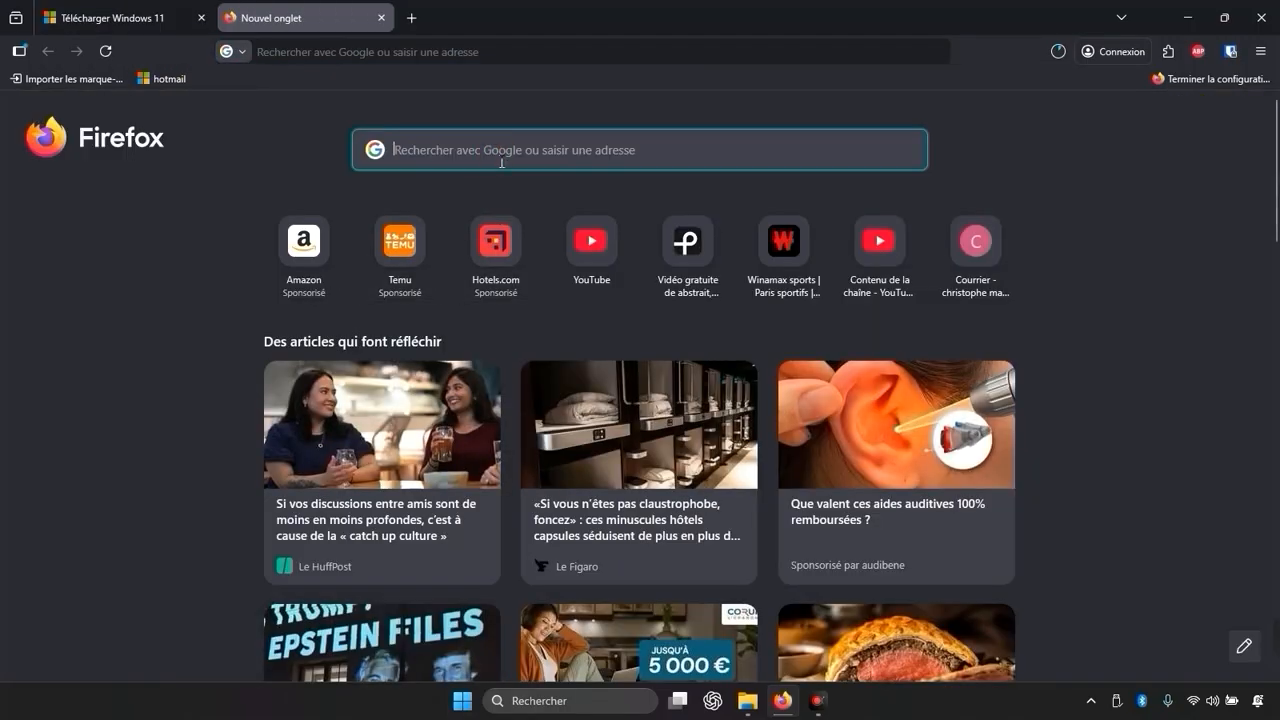
{"action": "type", "text": "rud"}
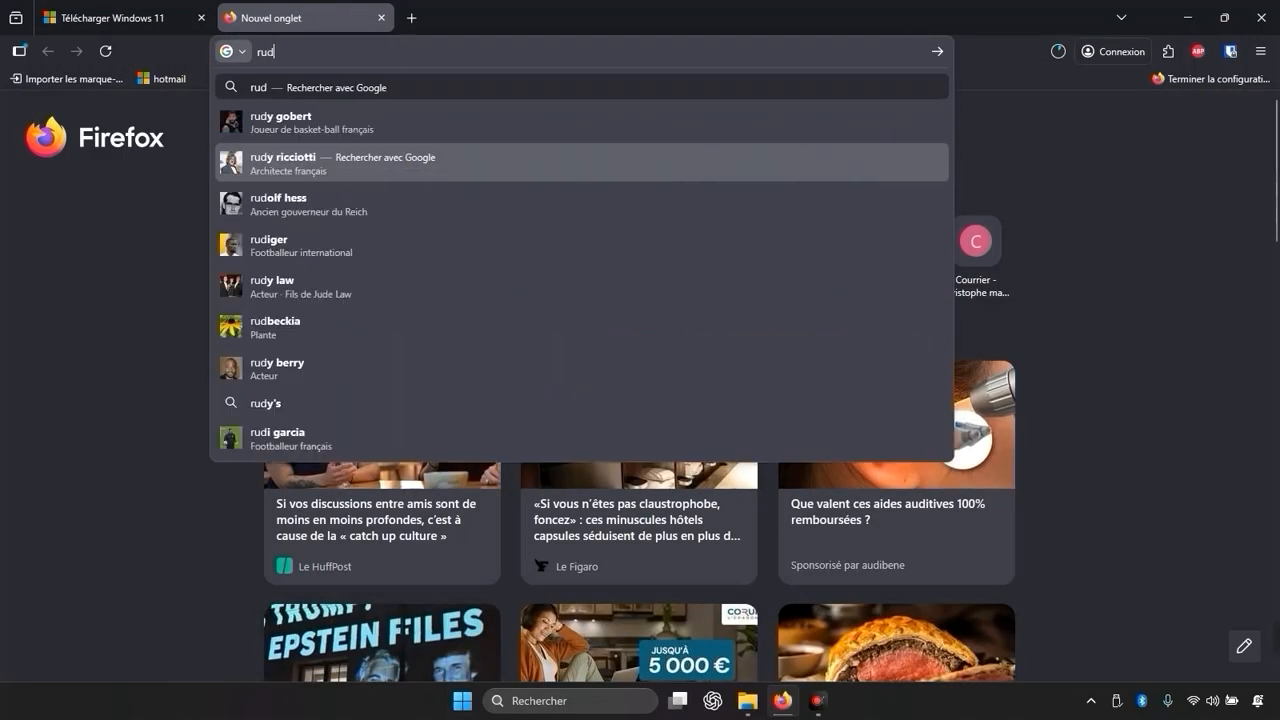
{"action": "type", "text": "fus"}
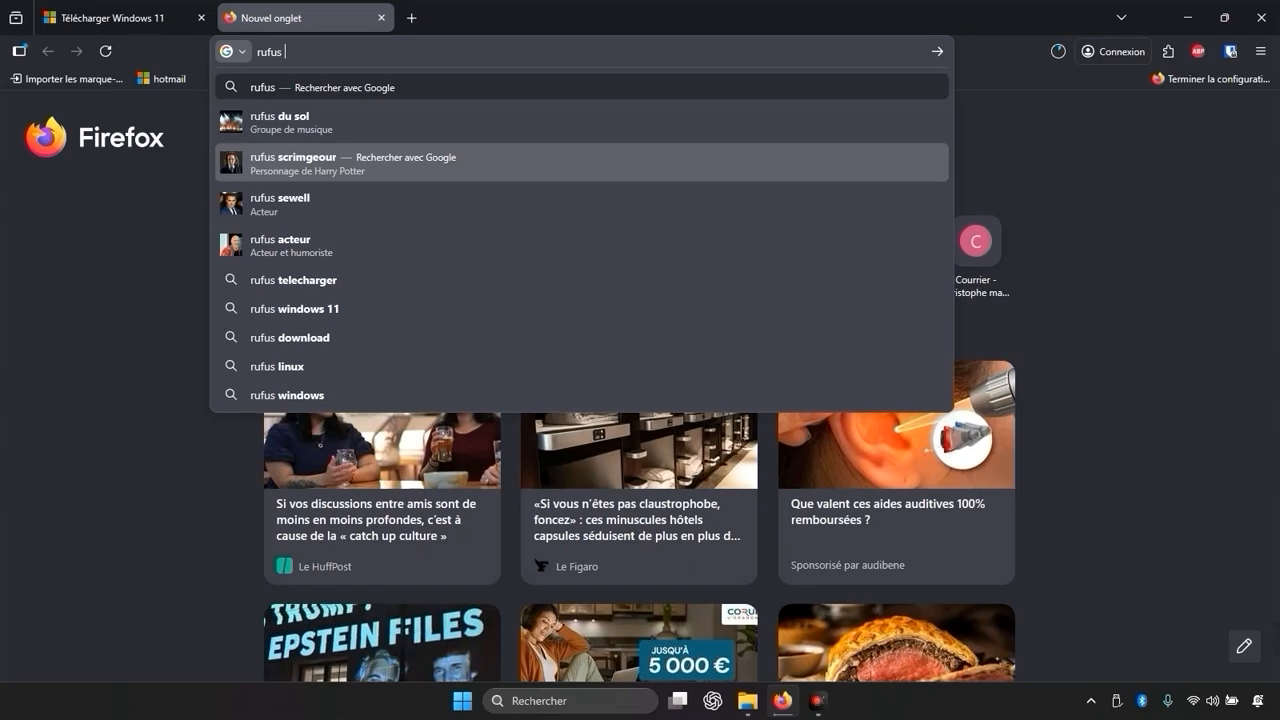
{"action": "key", "text": "Return"}
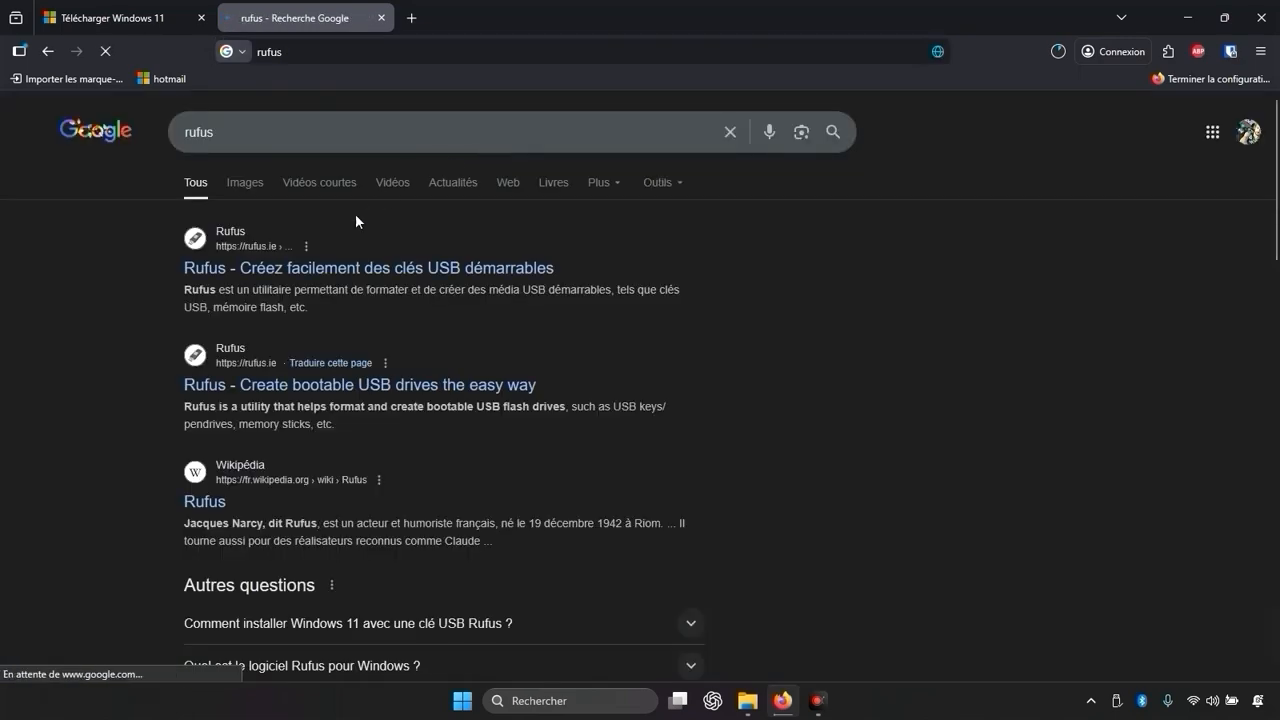
{"action": "left_click", "coordinate": [289, 268]}
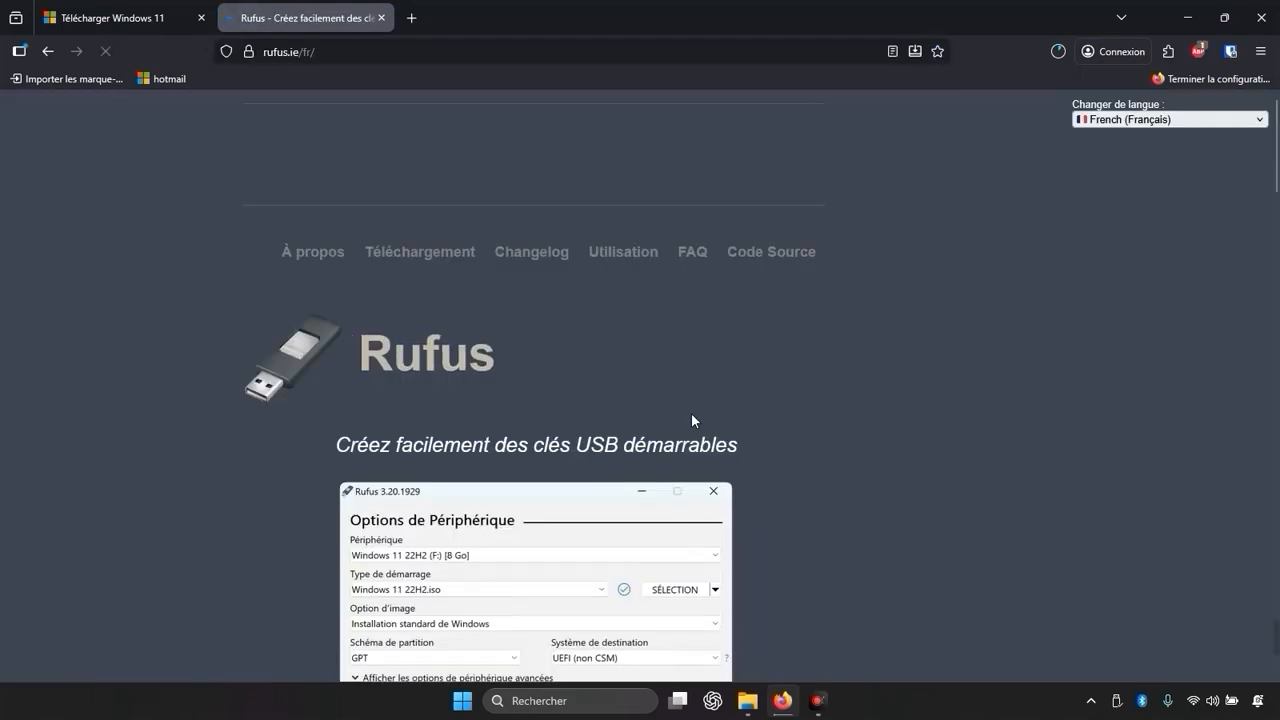
Download the portable Windows x64 version rufus-4.11p.exe and check the browser's downloads.
{"action": "scroll", "coordinate": [583, 467], "scroll_direction": "down", "scroll_amount": 2}
{"action": "scroll", "coordinate": [583, 467], "scroll_direction": "down", "scroll_amount": 5}
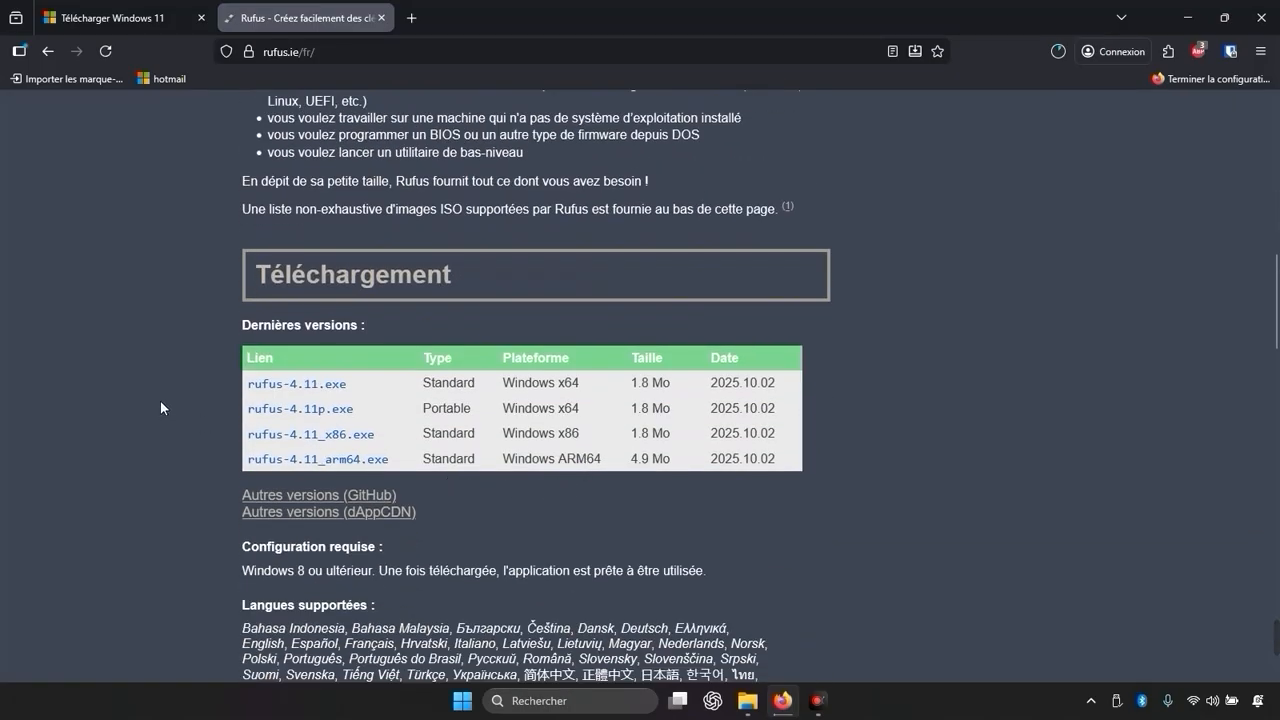
{"action": "left_click", "coordinate": [290, 418]}
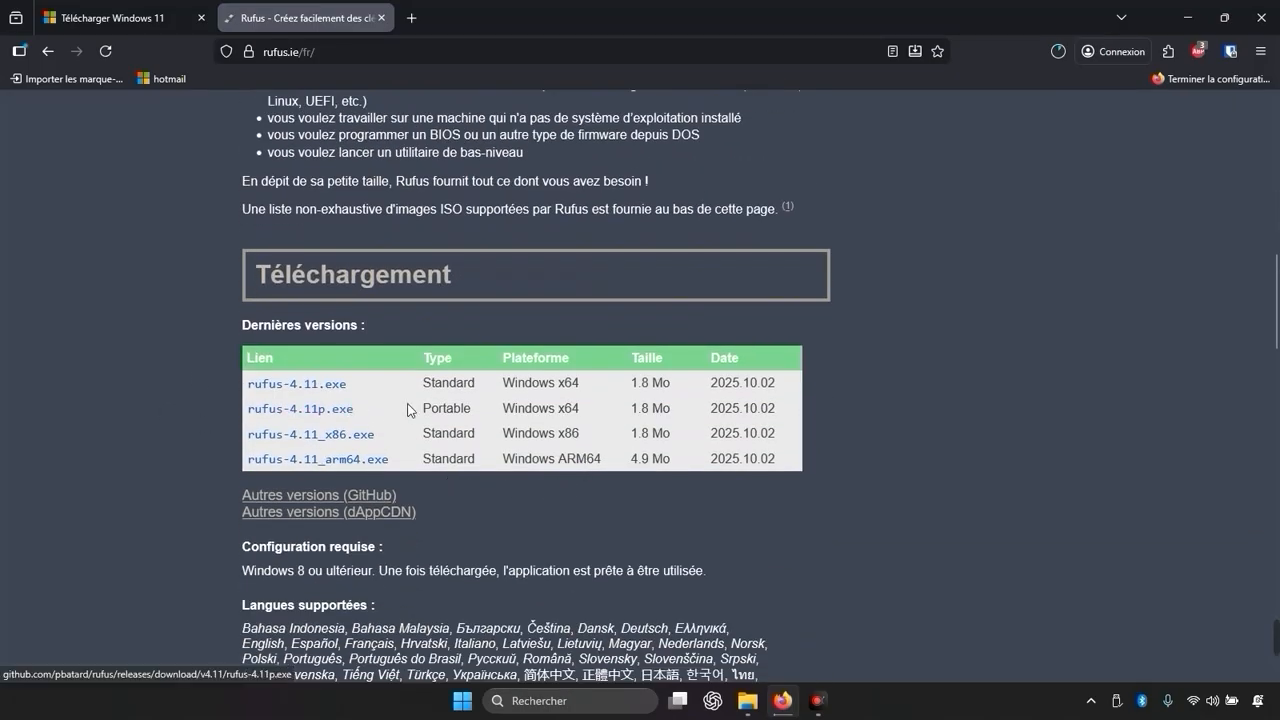
{"action": "left_click", "coordinate": [311, 410]}
{"action": "left_click", "coordinate": [1057, 53]}
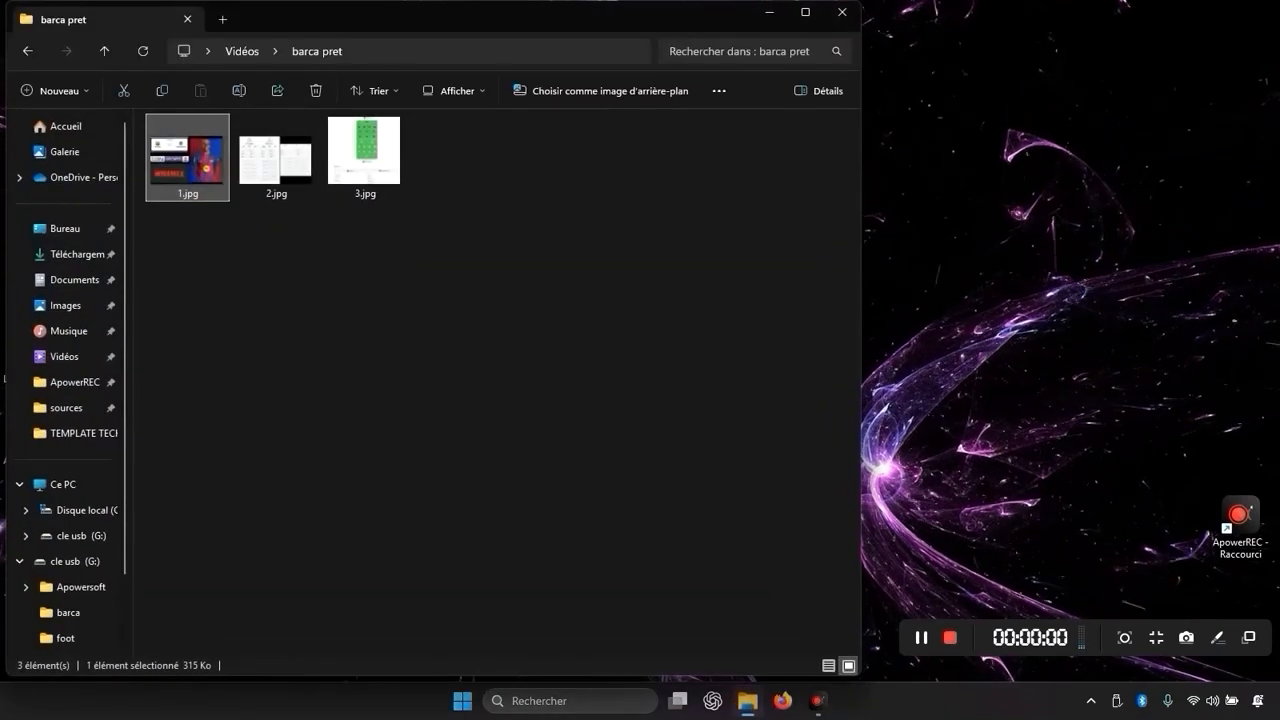
Launch rufus-4.11p.exe from the Téléchargements folder, close the folder window and decline Rufus's online update checks.
{"action": "left_click", "coordinate": [72, 279]}
{"action": "left_click", "coordinate": [78, 254]}
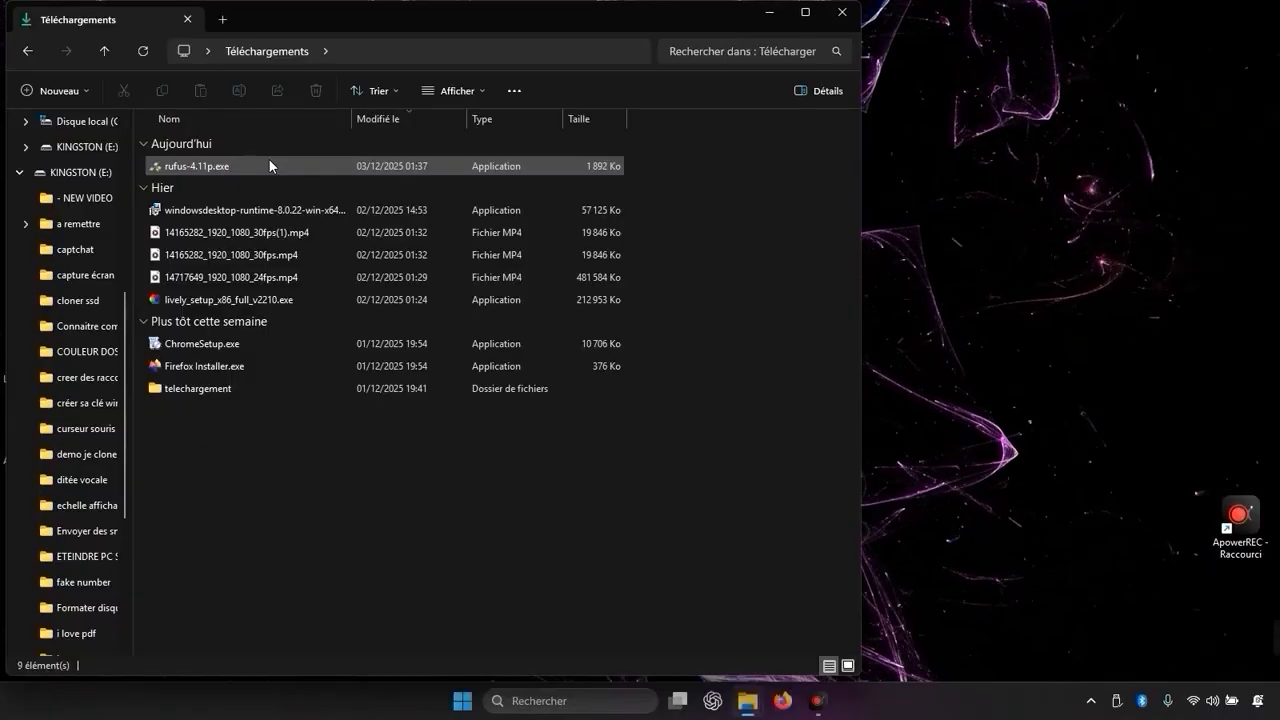
{"action": "left_click", "coordinate": [261, 170]}
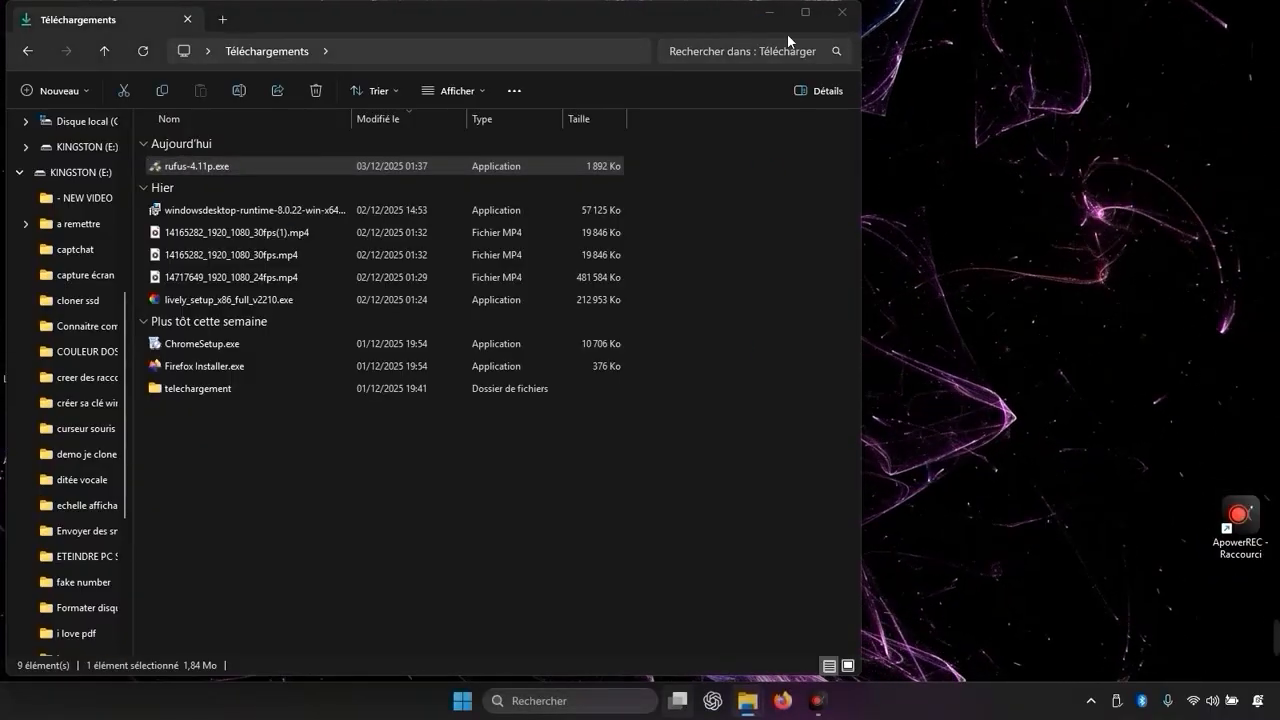
{"action": "mouse_move", "coordinate": [678, 700]}
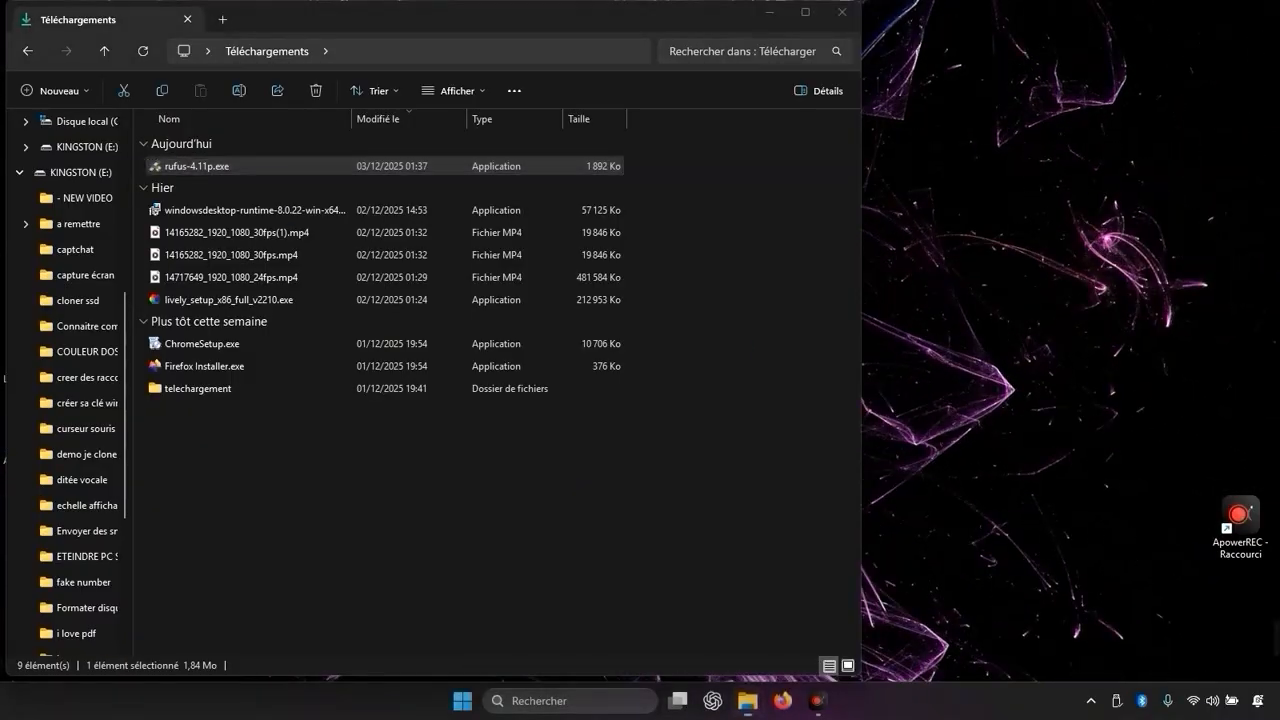
{"action": "left_click", "coordinate": [843, 13]}
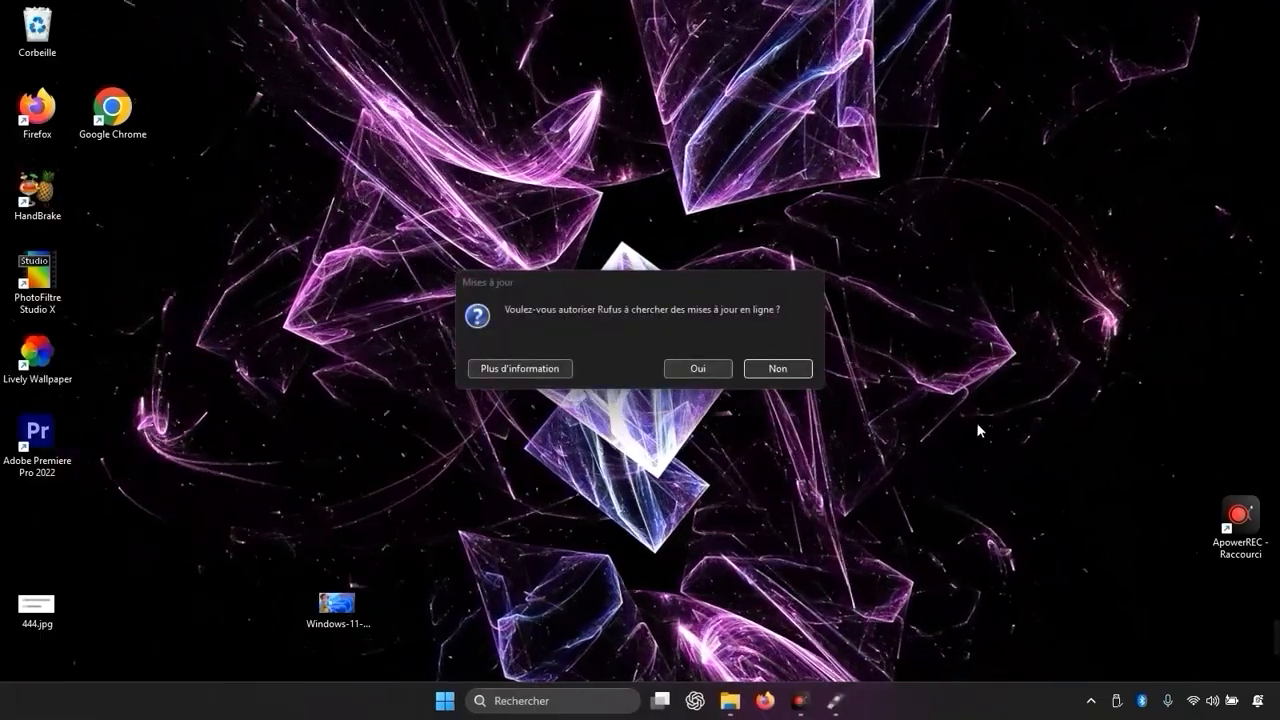
{"action": "left_click", "coordinate": [802, 375]}
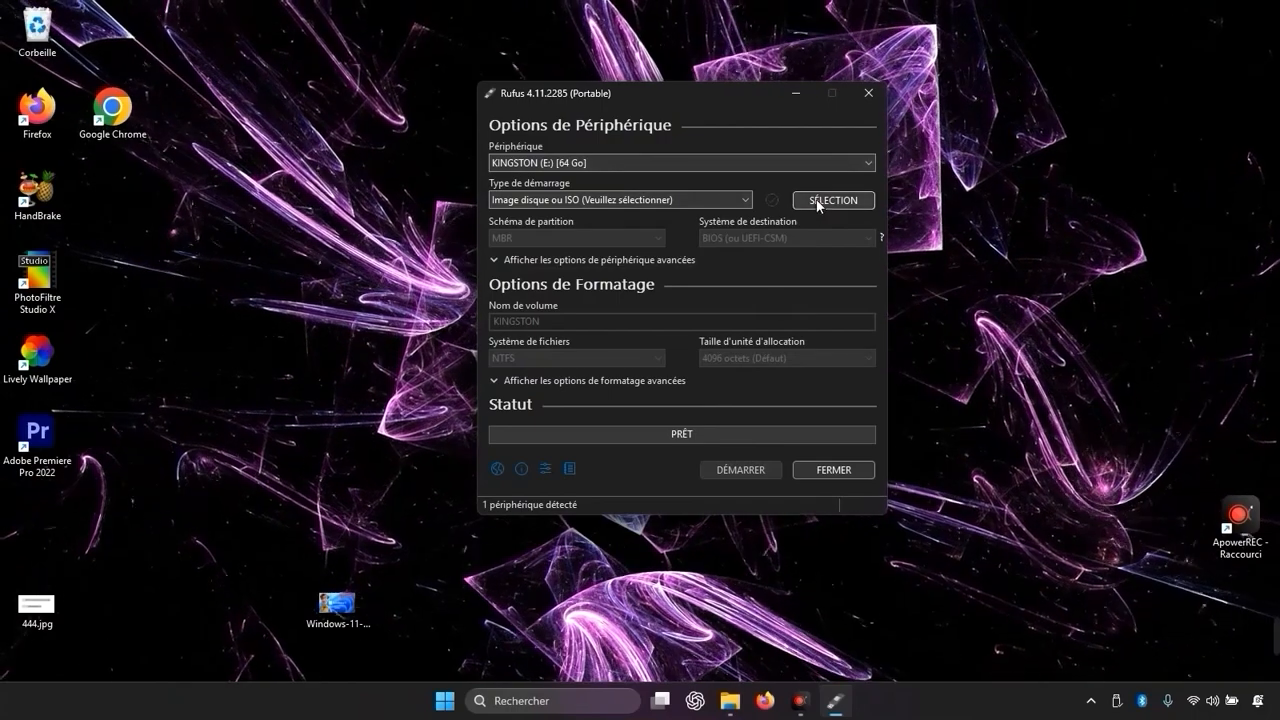
{"action": "left_click", "coordinate": [816, 199]}
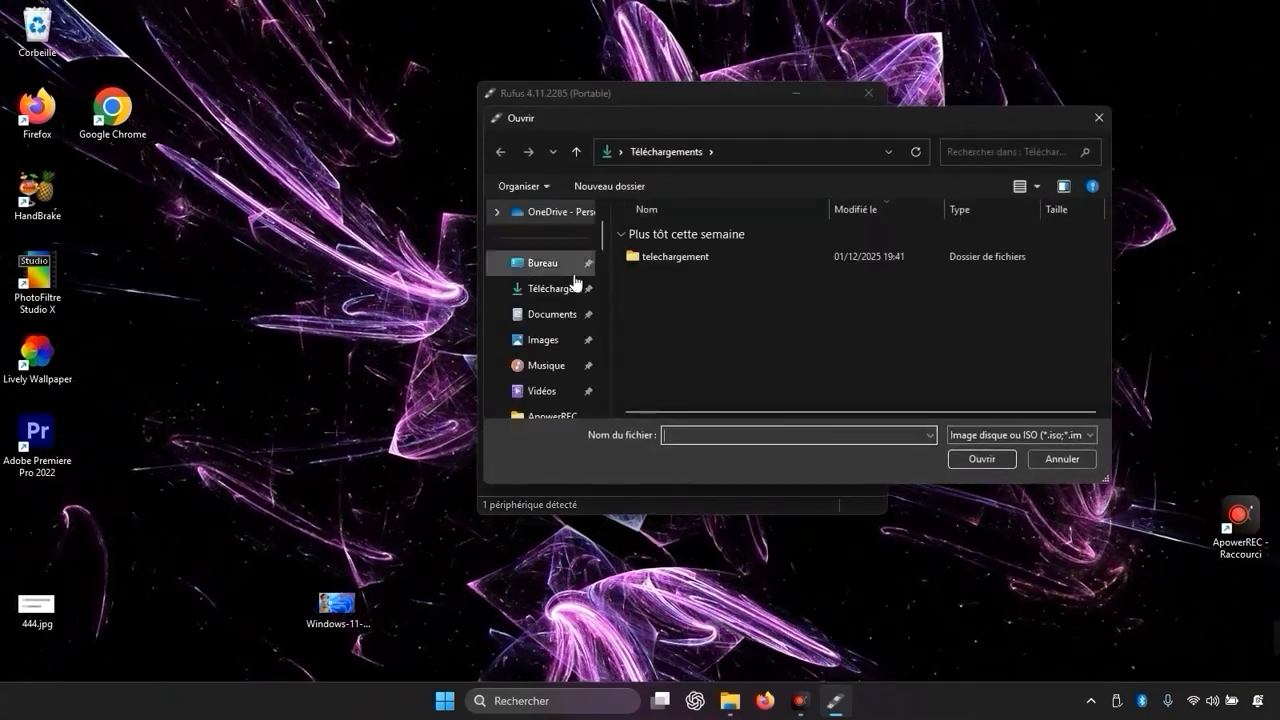
{"action": "left_click", "coordinate": [562, 289]}
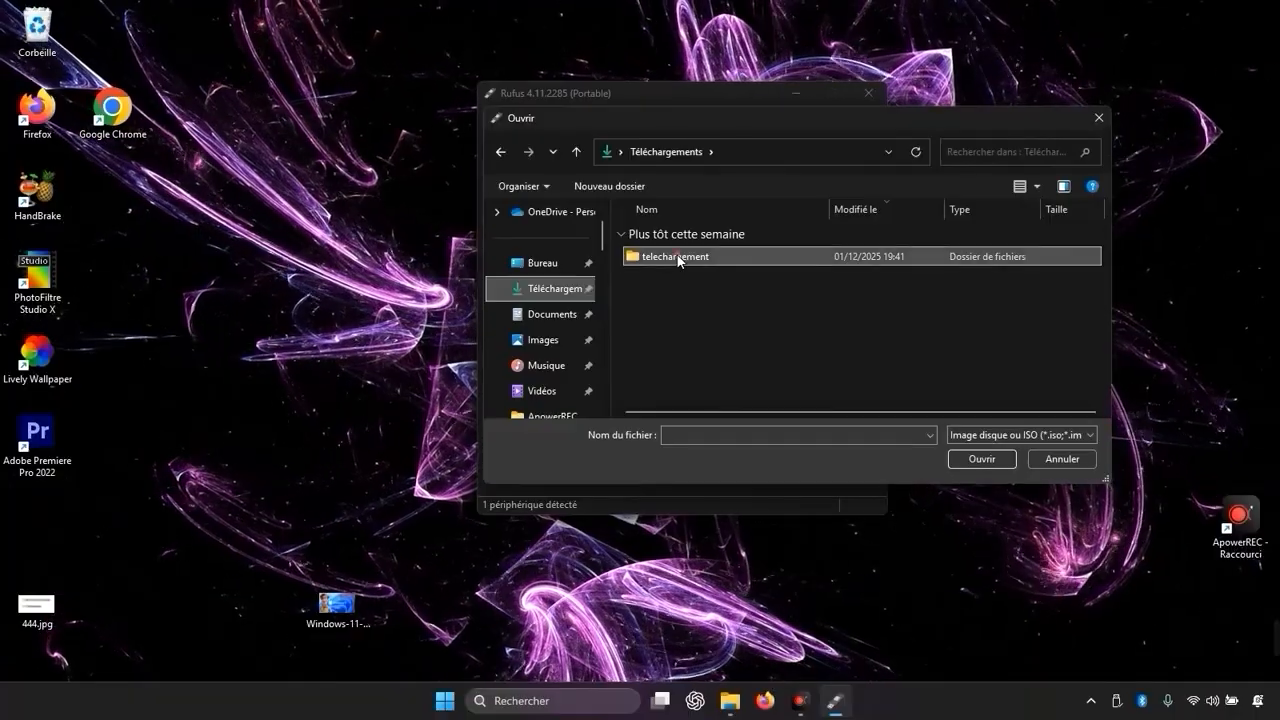
{"action": "double_click", "coordinate": [678, 258]}
{"action": "left_click", "coordinate": [567, 292]}
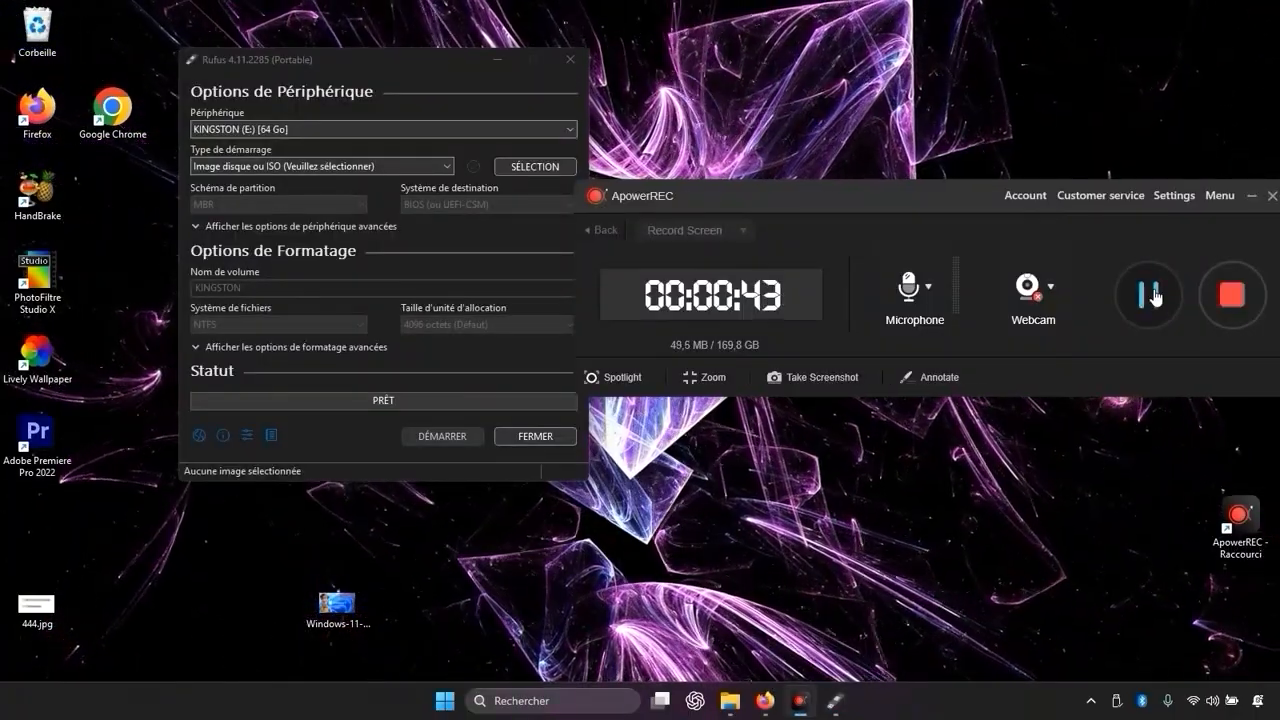
Load Win11_25H2_French_x64.iso from the Téléchargements folder as the boot image in Rufus.
{"action": "left_click", "coordinate": [557, 168]}
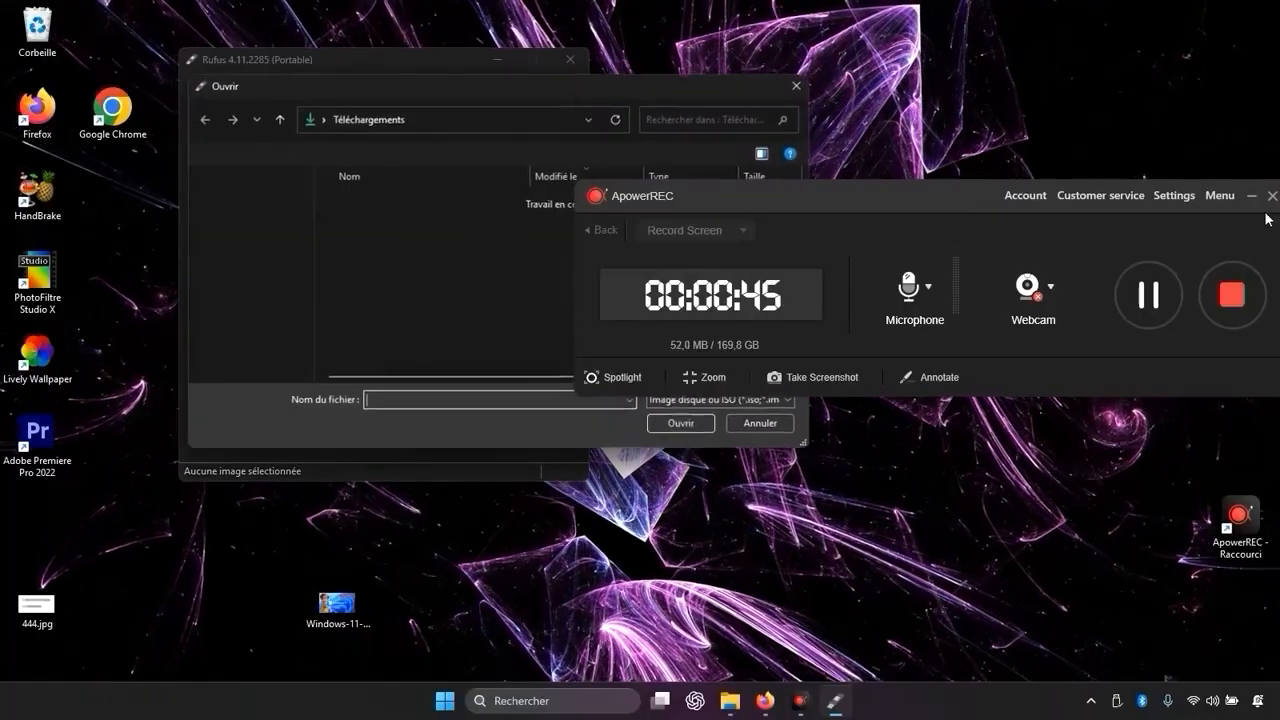
{"action": "left_click", "coordinate": [1251, 195]}
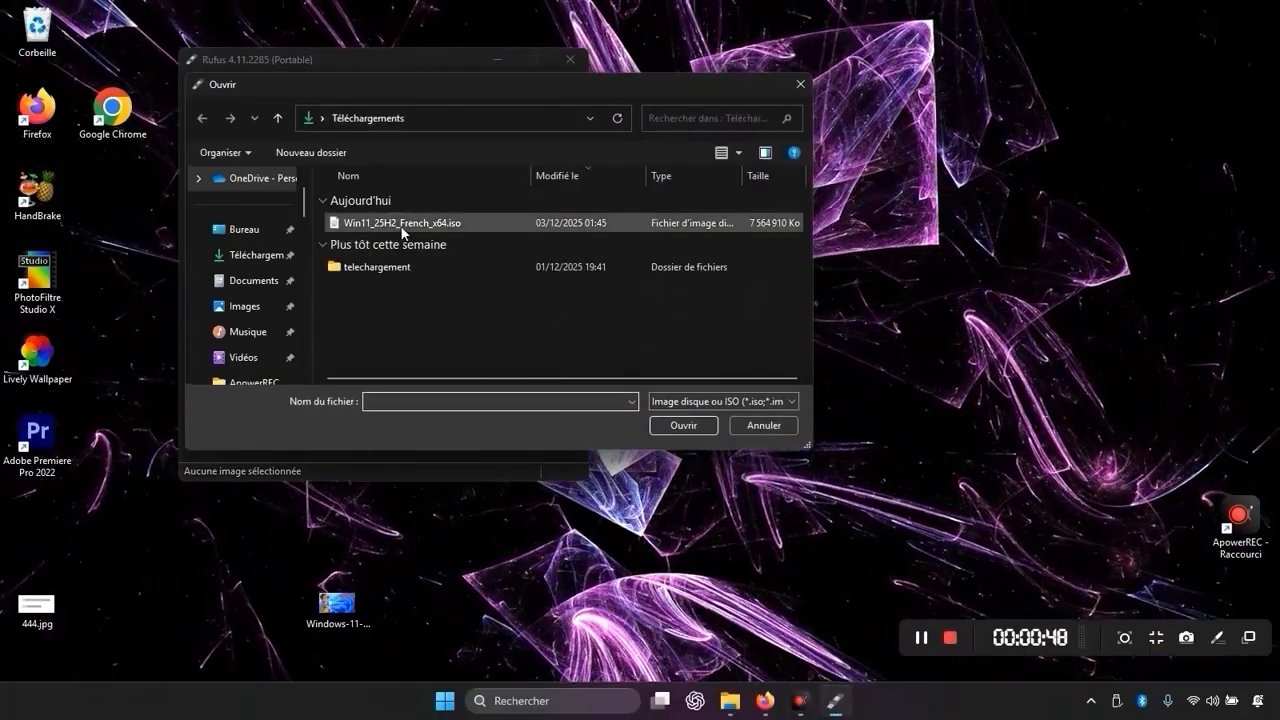
{"action": "double_click", "coordinate": [402, 223]}
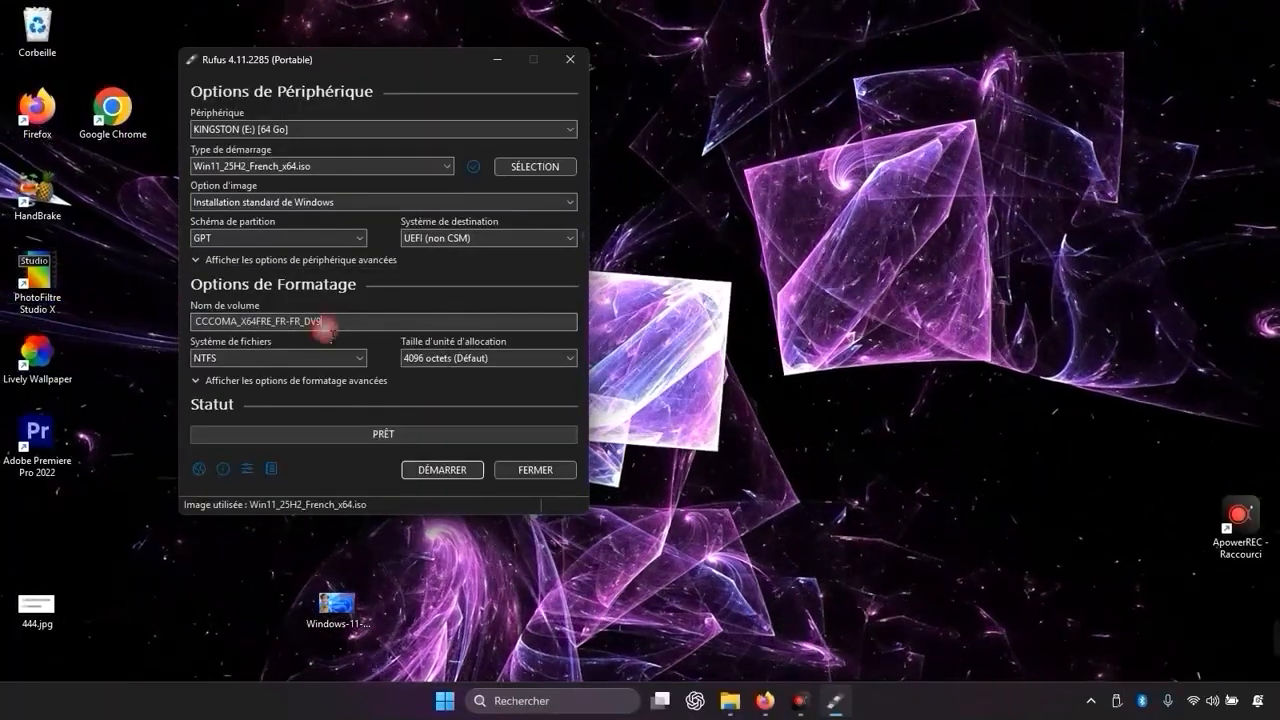
Replace the volume name of the USB drive with "Windows 11 25h2 64 bit UEFI".
{"action": "left_click_drag", "start_coordinate": [335, 321], "coordinate": [102, 324]}
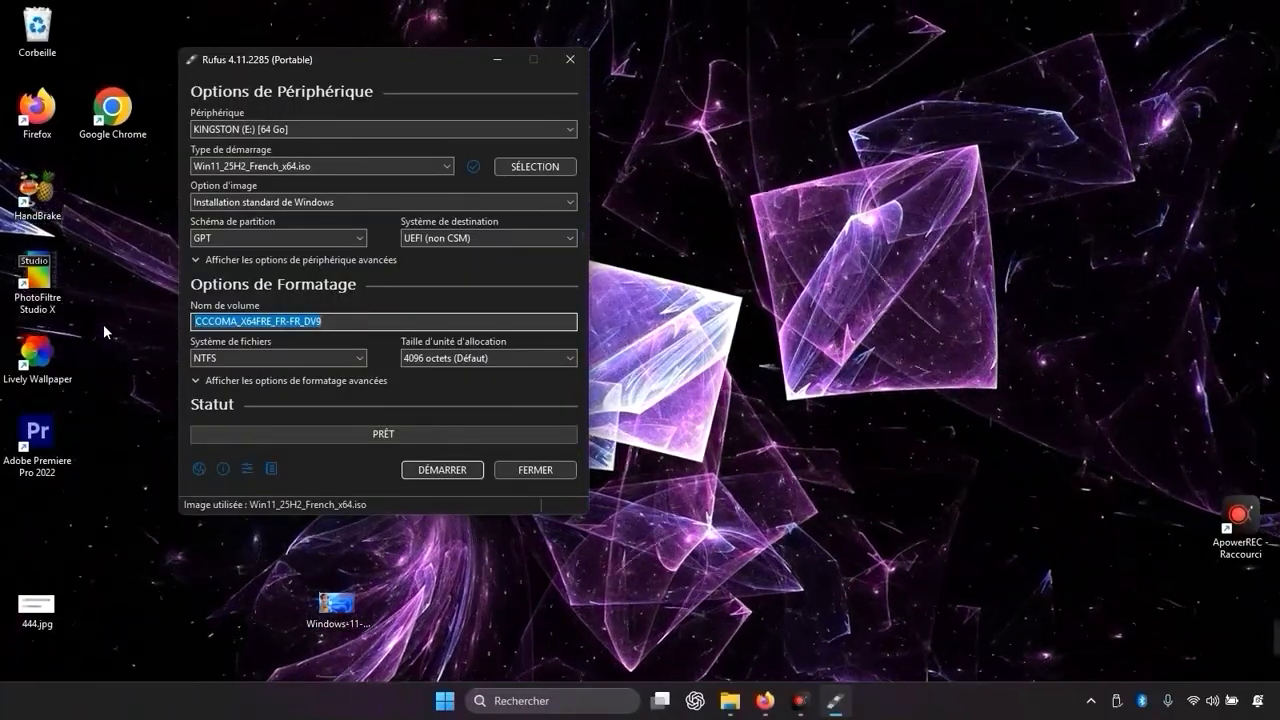
{"action": "type", "text": "Windo"}
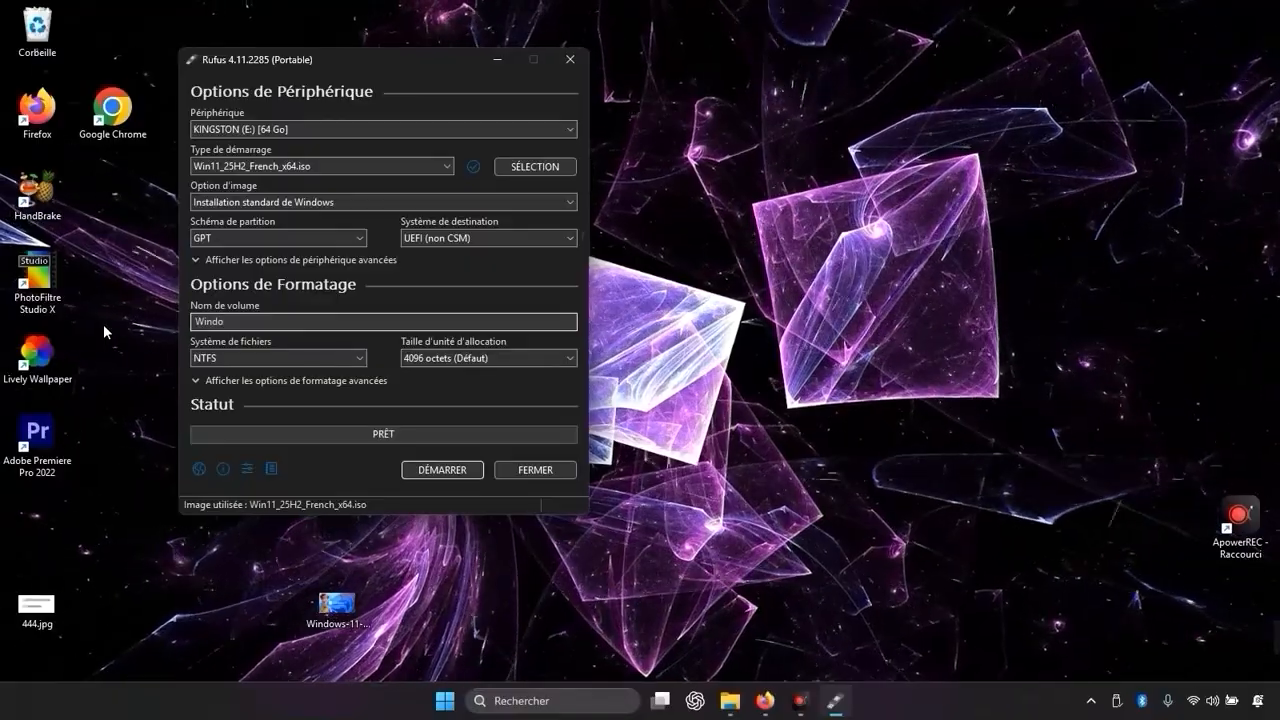
{"action": "type", "text": "ws"}
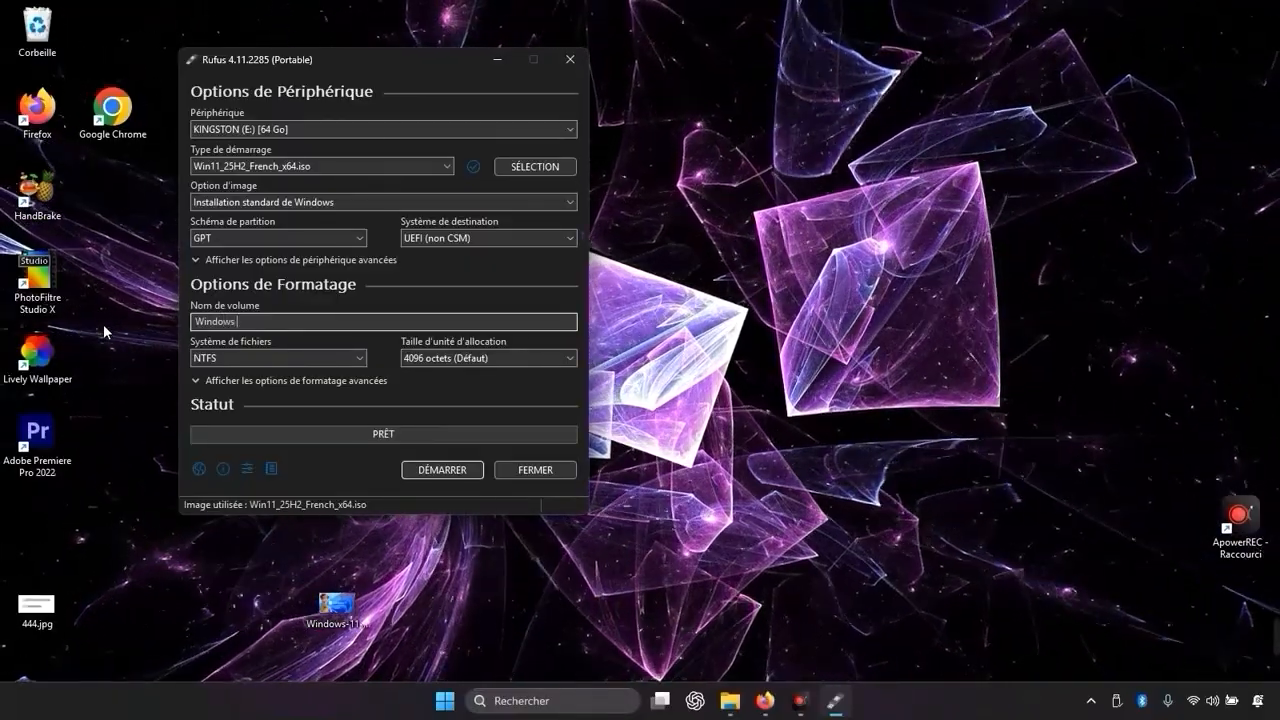
{"action": "type", "text": " 11"}
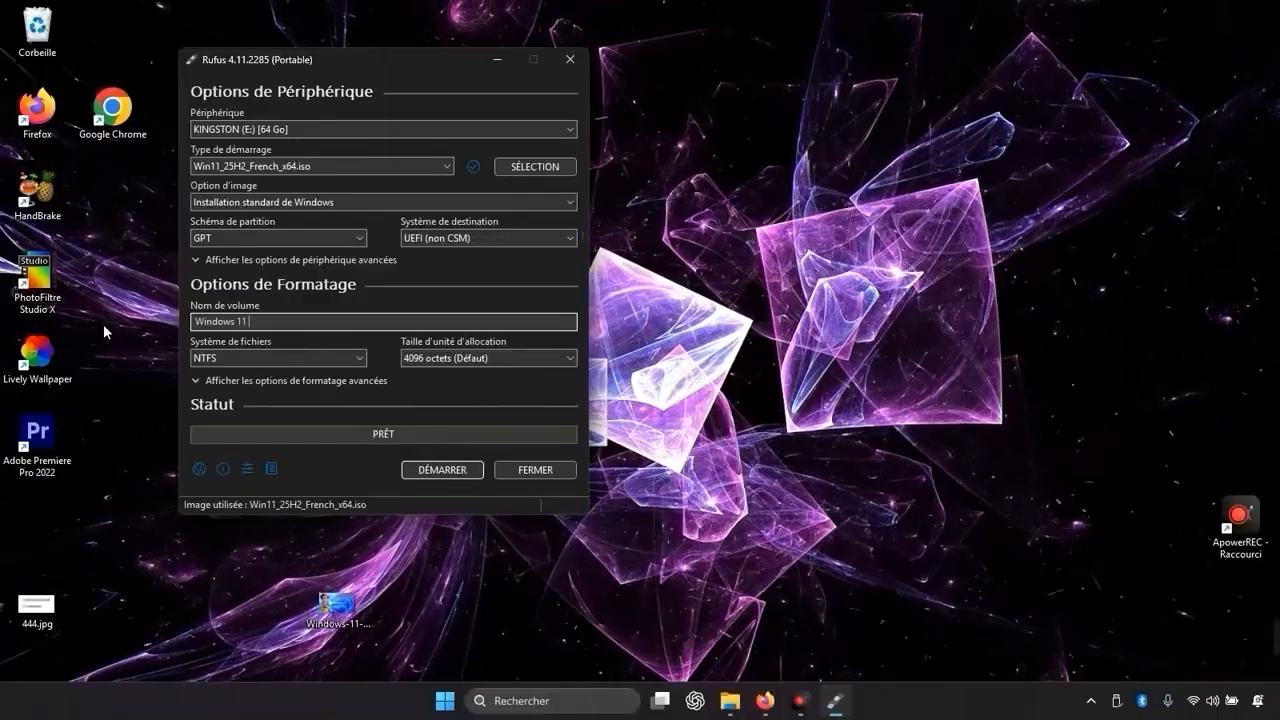
{"action": "type", "text": "25h2"}
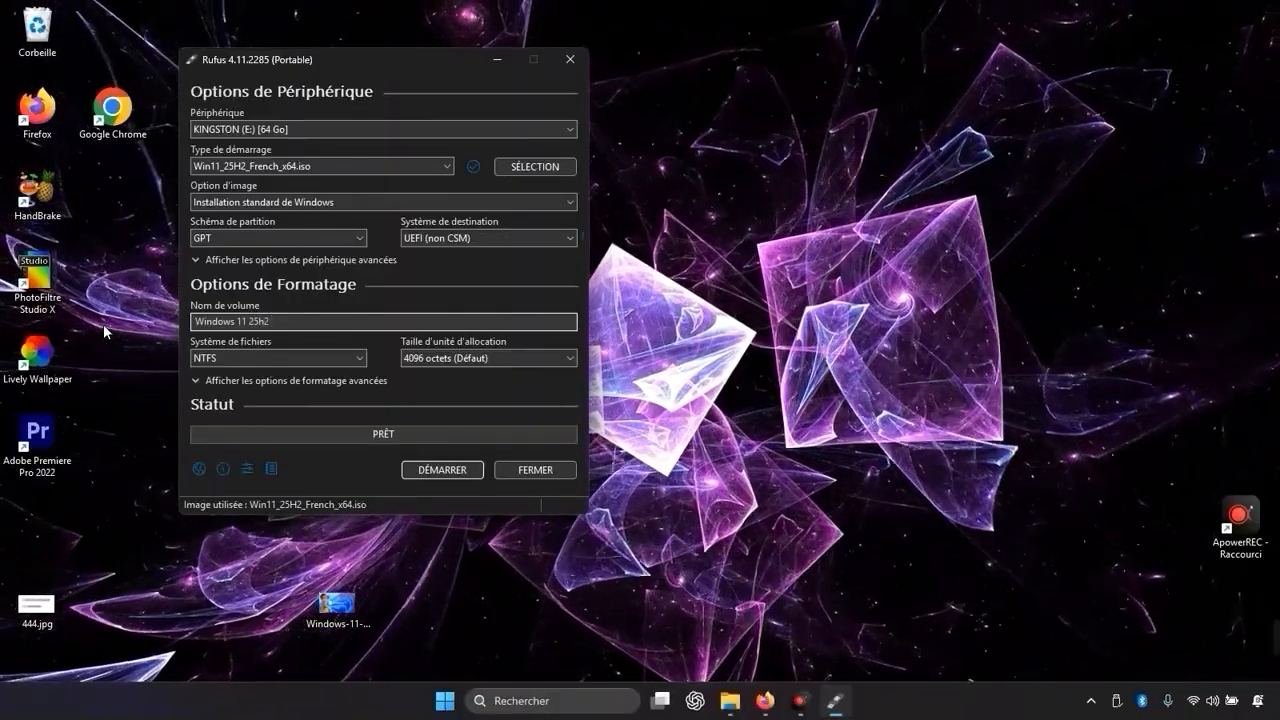
{"action": "type", "text": " 64"}
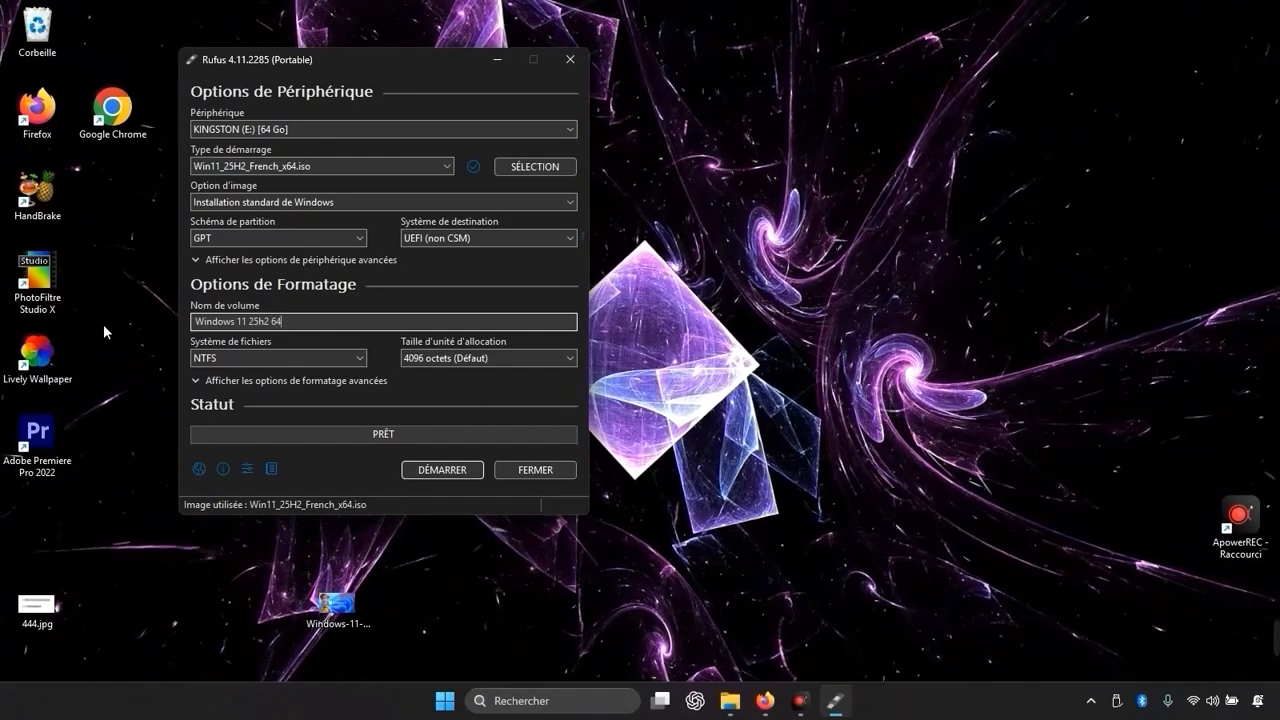
{"action": "type", "text": " bit "}
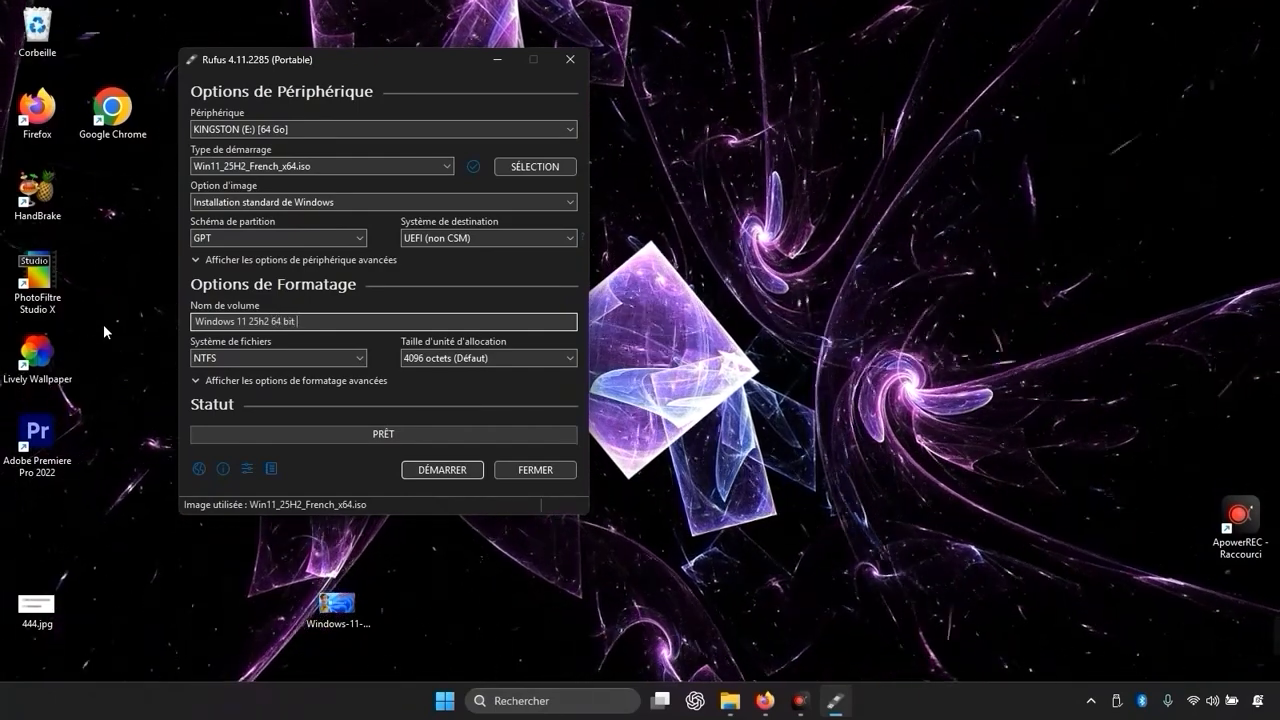
{"action": "type", "text": "UEFI"}
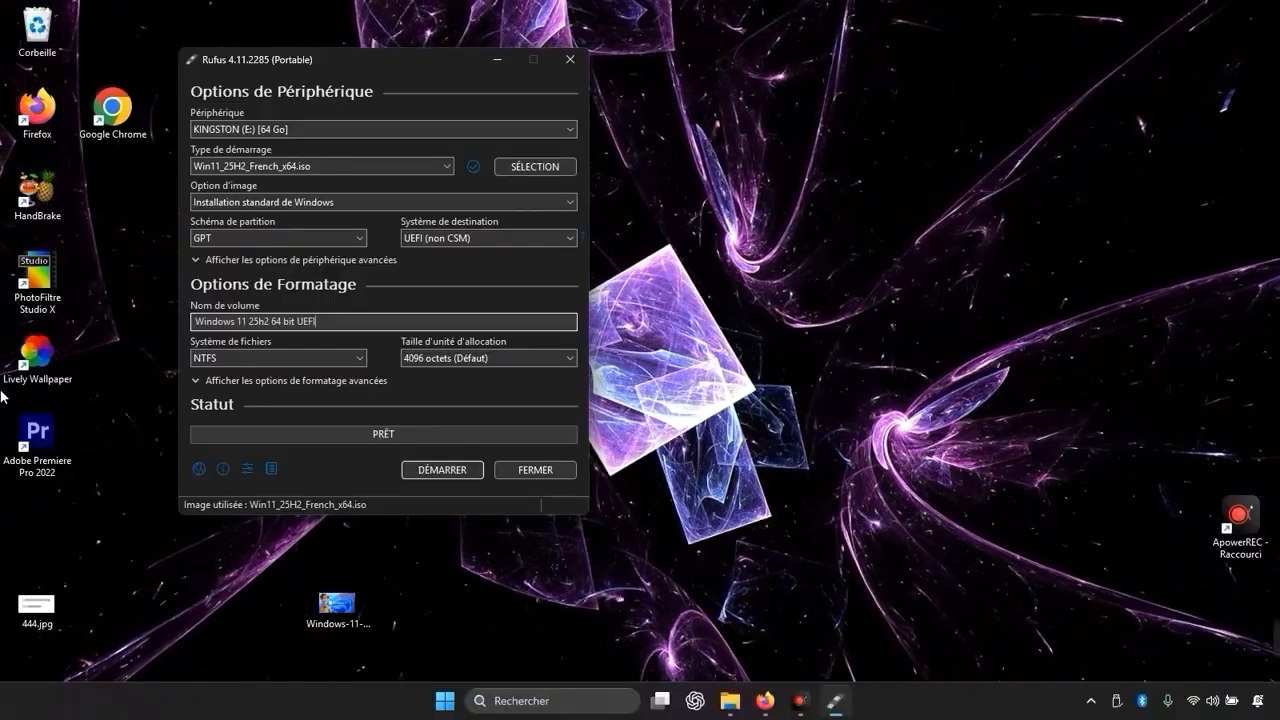
Start the drive creation and set the Windows customization to create local account "pc", copy regional options, disable data collection and disable automatic BitLocker encryption.
{"action": "left_click", "coordinate": [442, 470]}
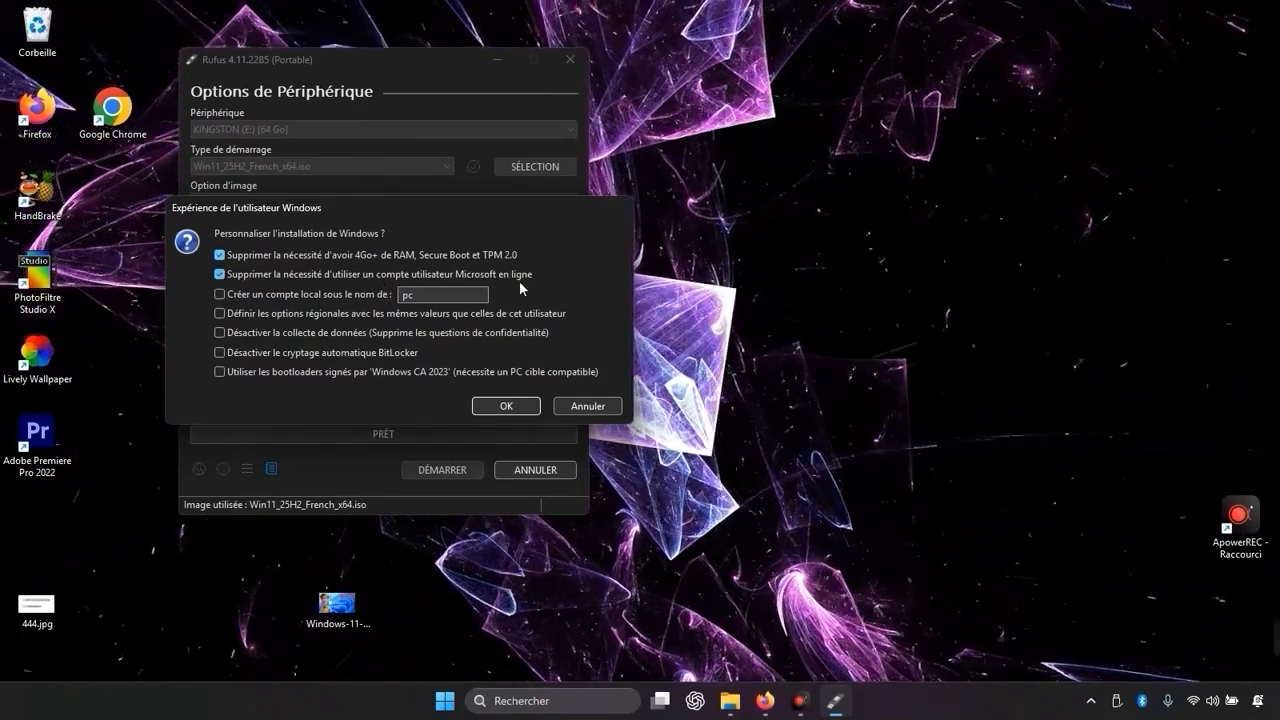
{"action": "left_click", "coordinate": [250, 294]}
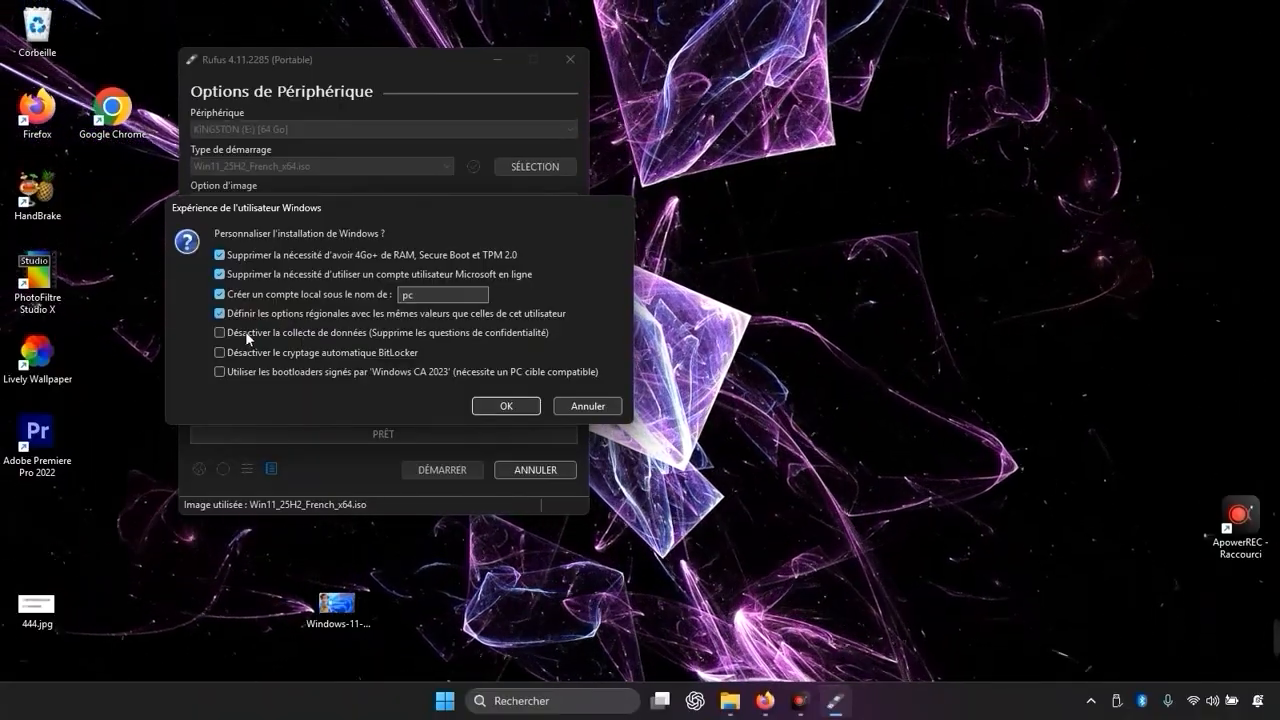
{"action": "left_click", "coordinate": [342, 336]}
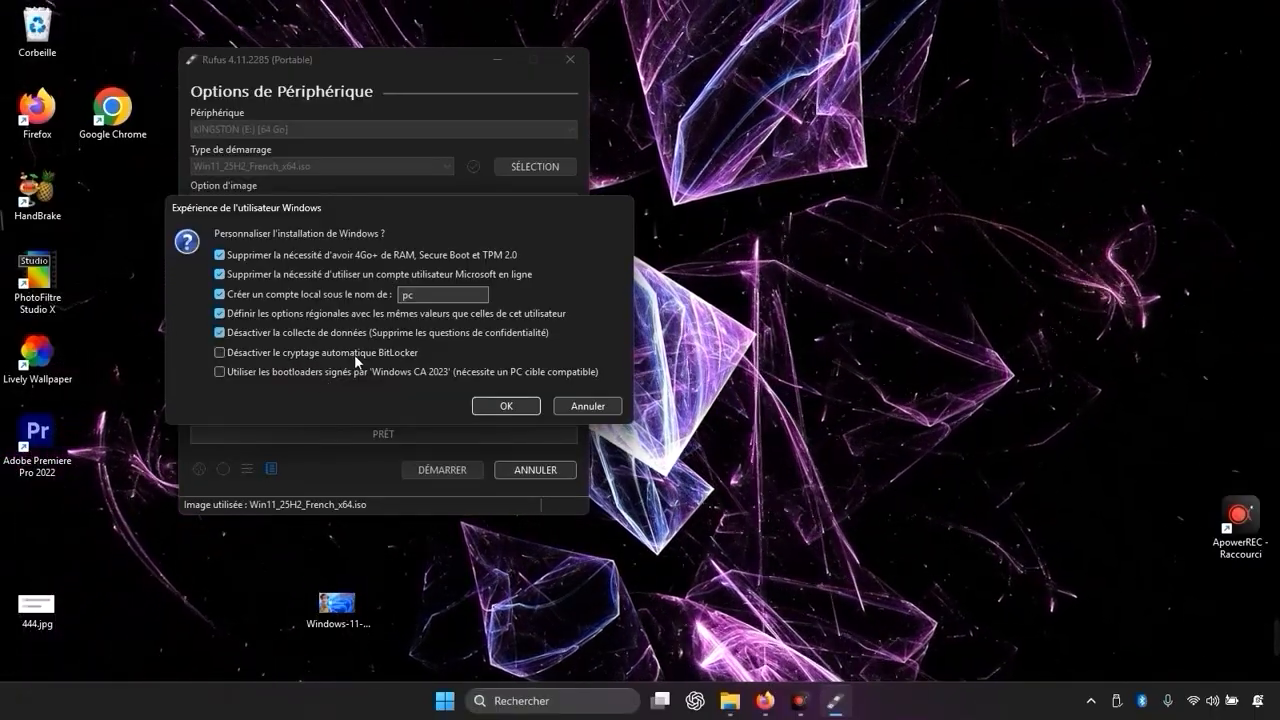
{"action": "left_click", "coordinate": [390, 353]}
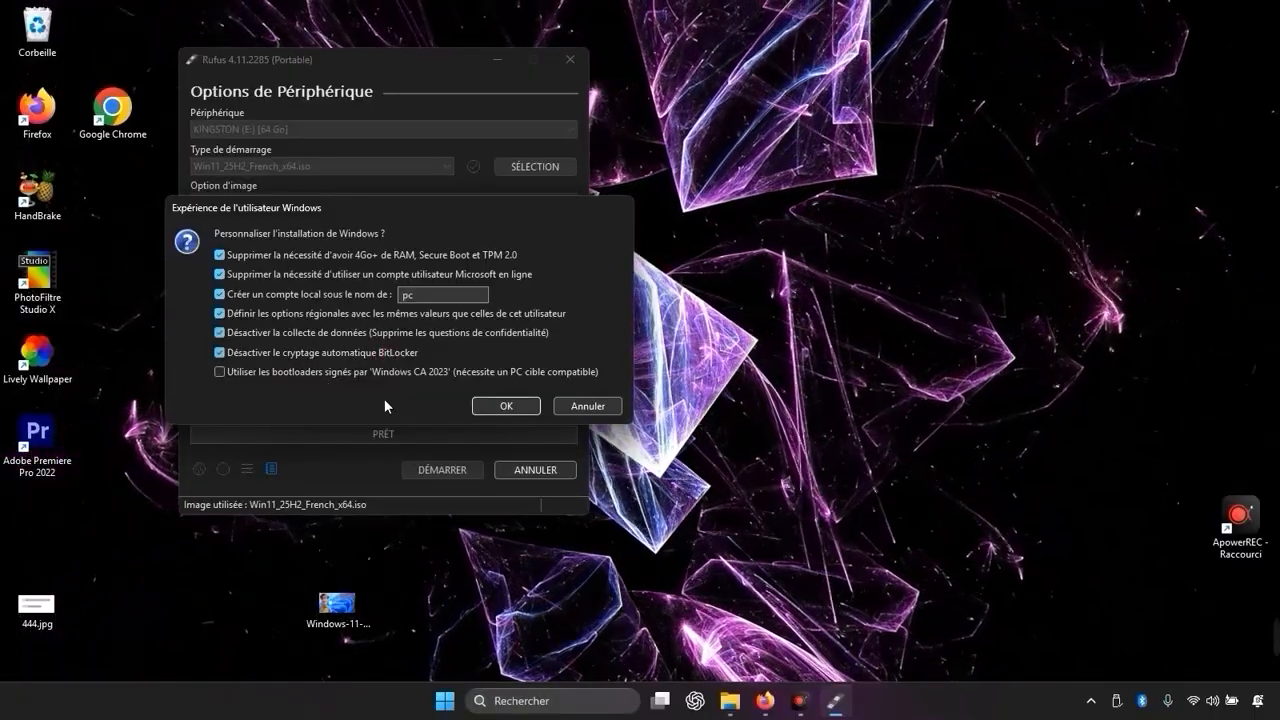